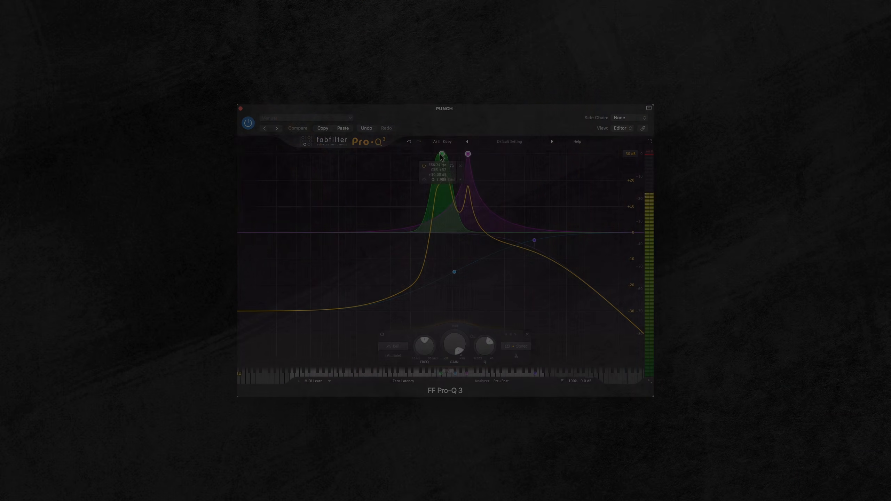
{"action": "mouse_move", "coordinate": [442, 157]}
{"action": "left_mouse_down"}
{"action": "mouse_move", "coordinate": [428, 160]}
{"action": "mouse_move", "coordinate": [440, 174]}
{"action": "mouse_move", "coordinate": [453, 170]}
{"action": "left_mouse_up"}
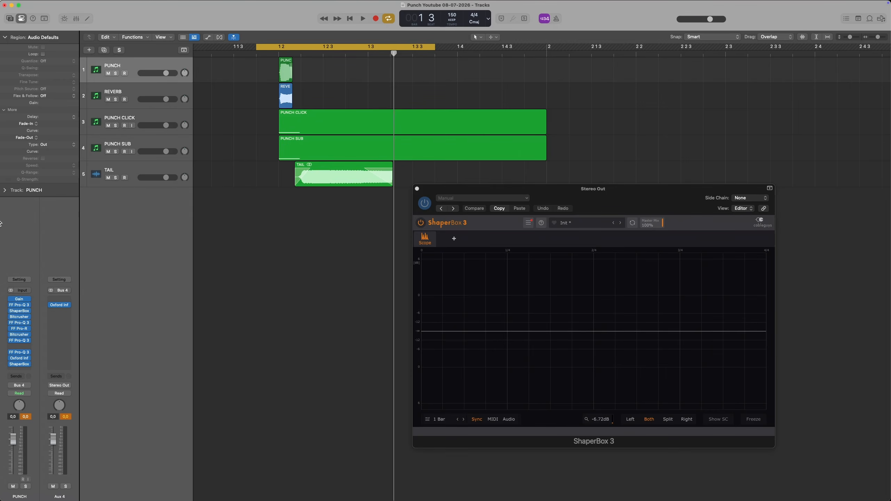
- Play the loop while picking out the PUNCH CLICK and PUNCH SUB regions and the REVERB region in the arrangement
{"action": "key", "text": "space"}
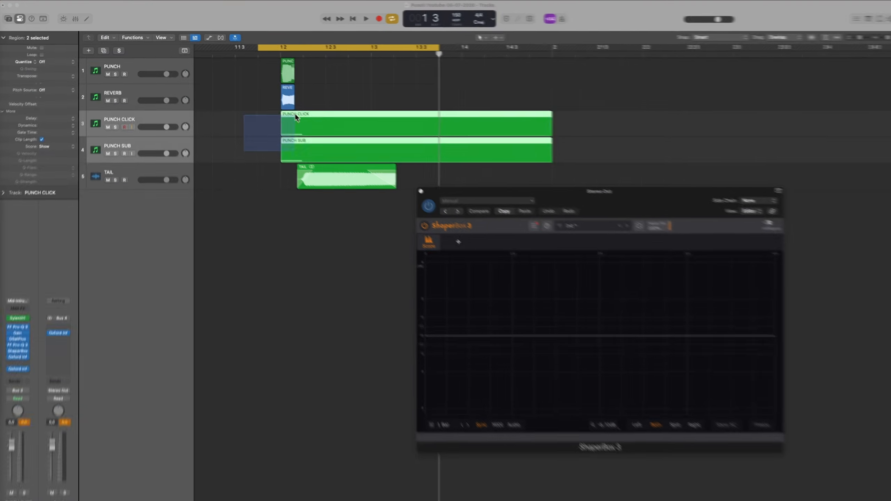
{"action": "left_click_drag", "start_coordinate": [296, 114], "coordinate": [327, 66]}
{"action": "left_click", "coordinate": [329, 73]}
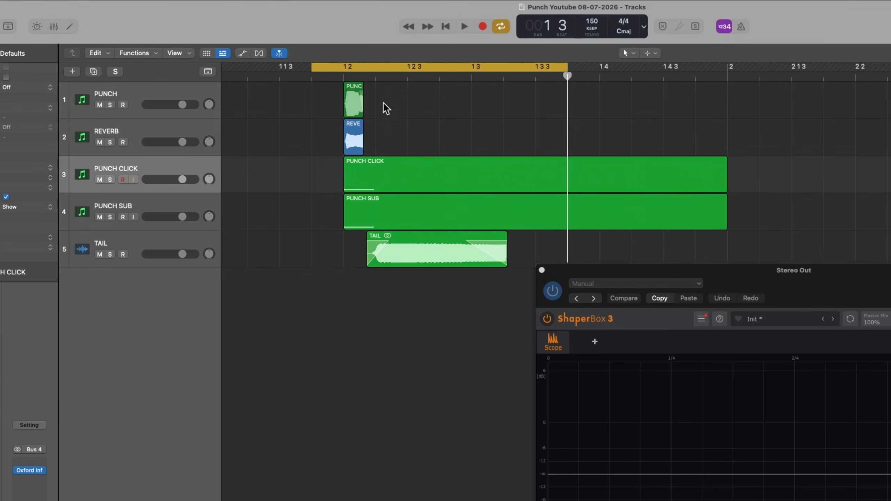
{"action": "left_click", "coordinate": [355, 141]}
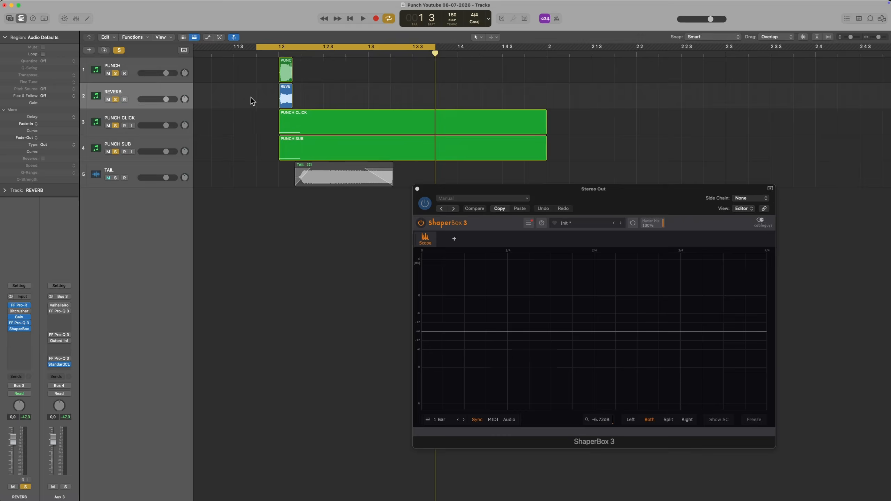
{"action": "key", "text": "space"}
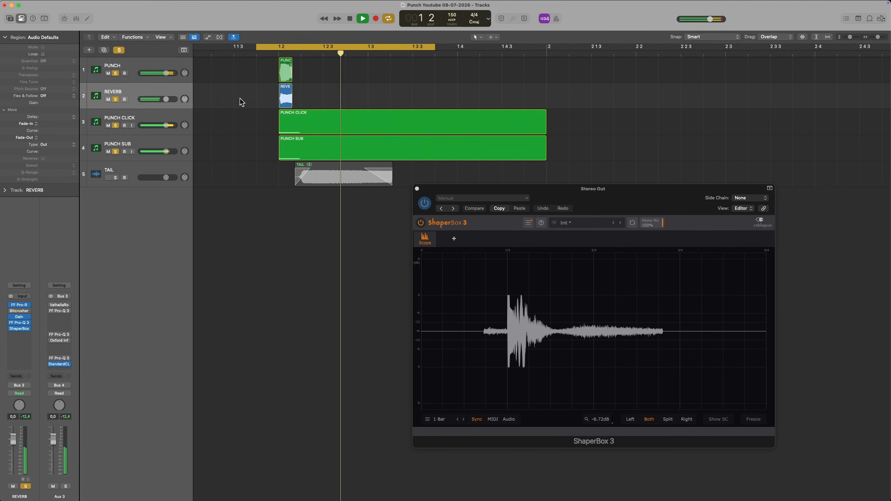
- Unsolo the REVERB, PUNCH CLICK and PUNCH SUB tracks during playback to audition PUNCH on its own
{"action": "left_click", "coordinate": [116, 100]}
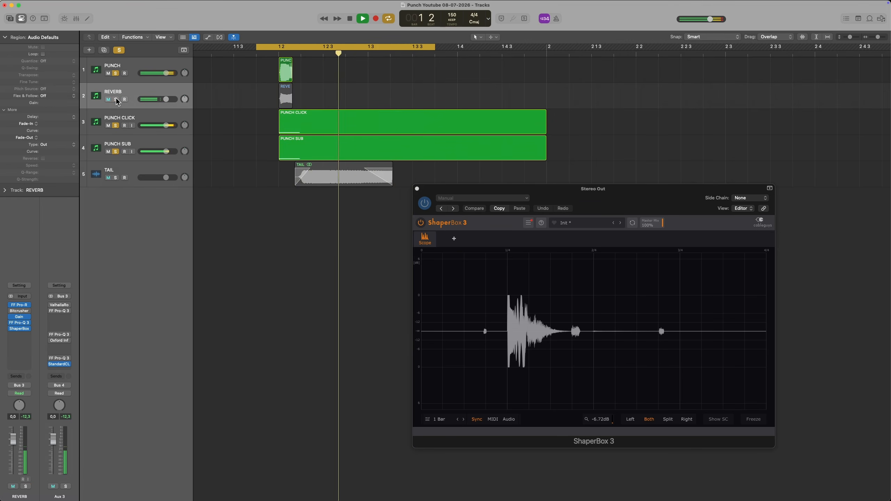
{"action": "left_click", "coordinate": [115, 125]}
{"action": "left_click", "coordinate": [116, 152]}
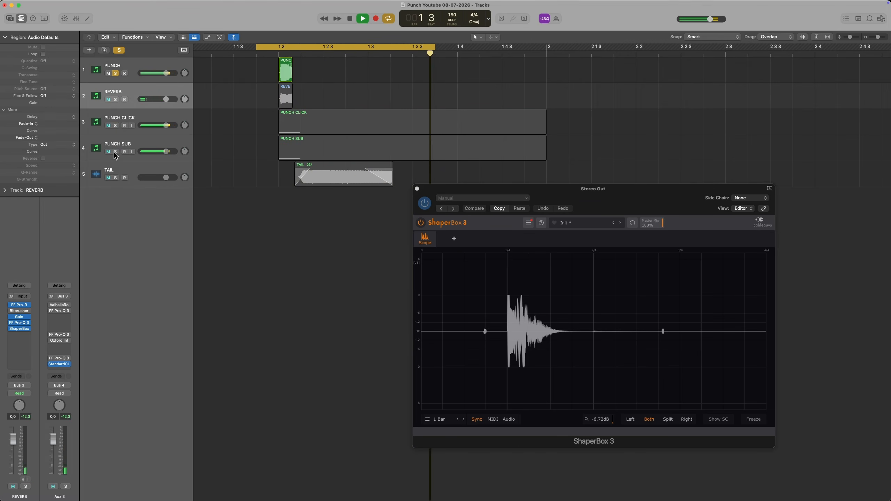
- Audition the REVERB, PUNCH CLICK and PUNCH SUB tracks one at a time by soloing each exclusively
{"action": "left_click", "coordinate": [116, 100], "text": "alt"}
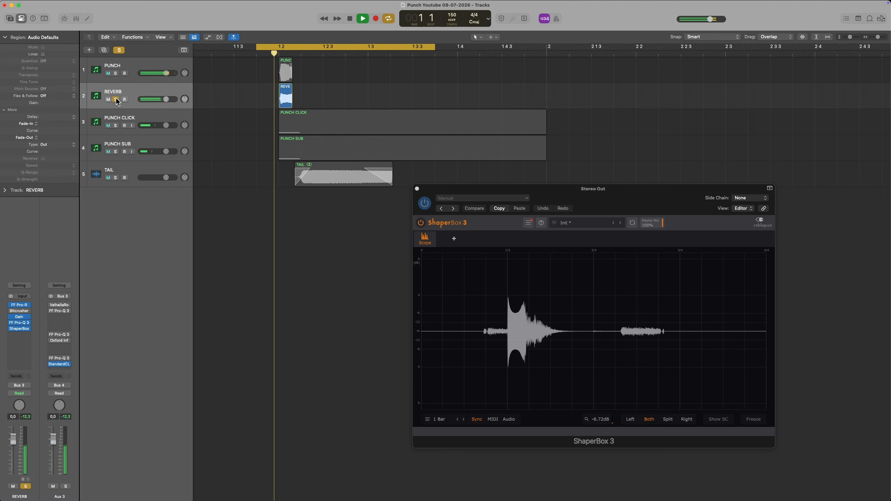
{"action": "left_click", "coordinate": [116, 125], "text": "alt"}
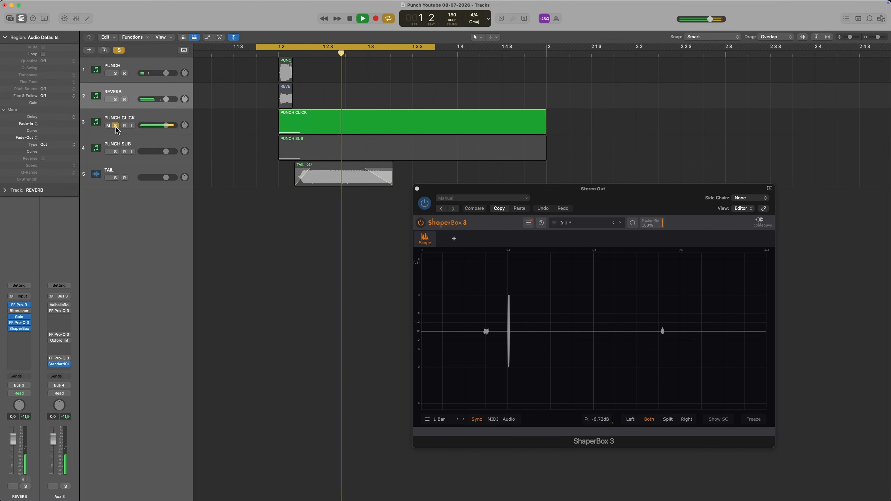
{"action": "left_click", "coordinate": [115, 151], "text": "alt"}
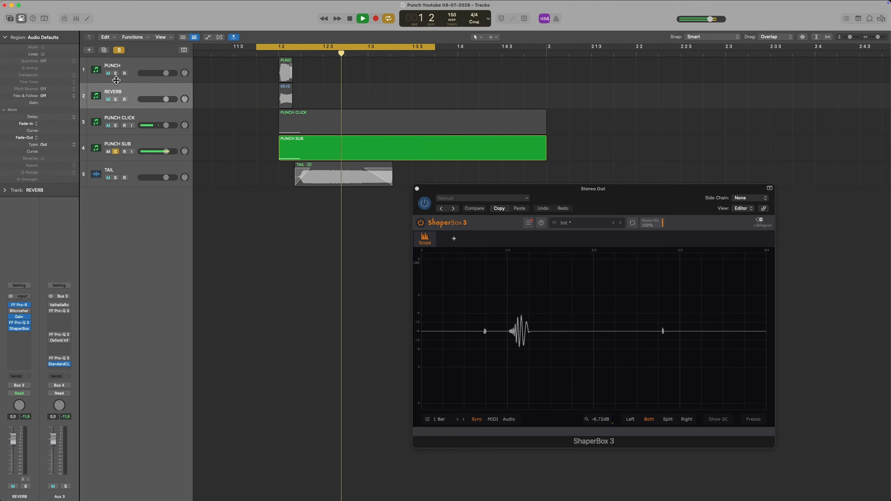
- Solo PUNCH, REVERB, PUNCH CLICK and PUNCH SUB together and compare the mix with and without PUNCH CLICK and PUNCH SUB
{"action": "left_click_drag", "start_coordinate": [116, 74], "coordinate": [114, 129]}
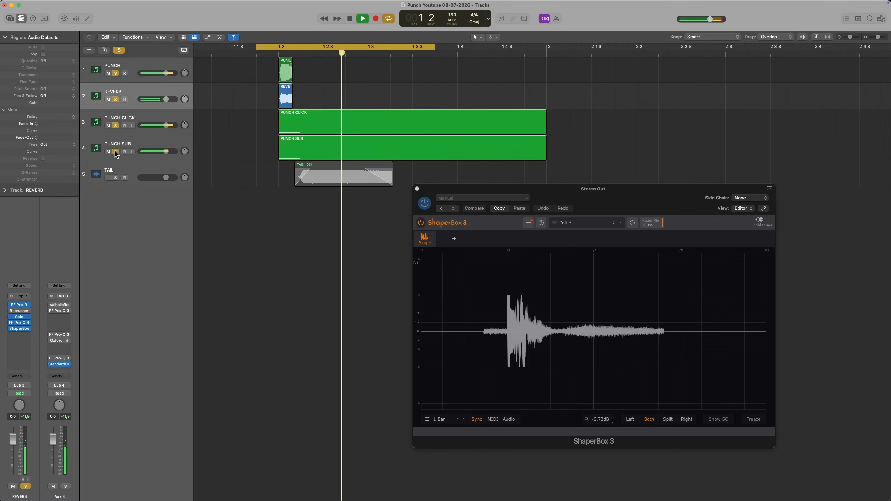
{"action": "left_click", "coordinate": [116, 125]}
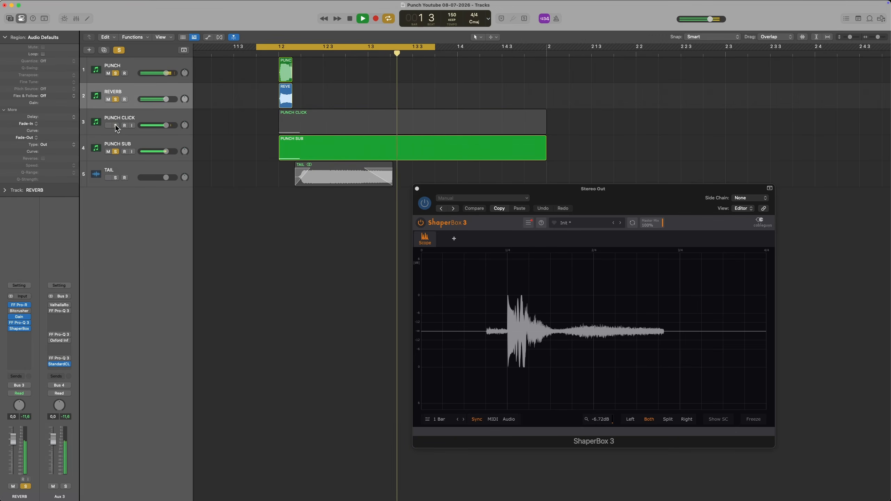
{"action": "left_click", "coordinate": [115, 126]}
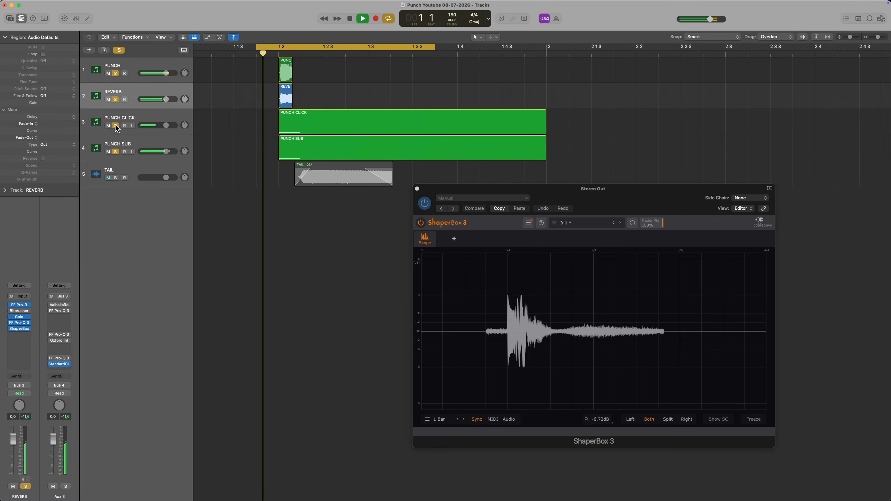
{"action": "left_click", "coordinate": [116, 151]}
{"action": "left_click", "coordinate": [116, 152]}
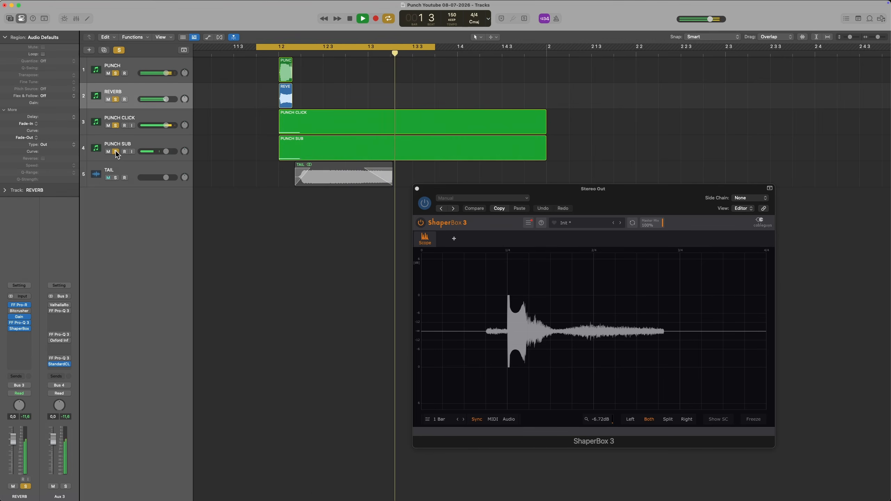
- Add the TAIL track to the solo group and compare the sound with and without PUNCH SUB and PUNCH CLICK
{"action": "left_click", "coordinate": [116, 177]}
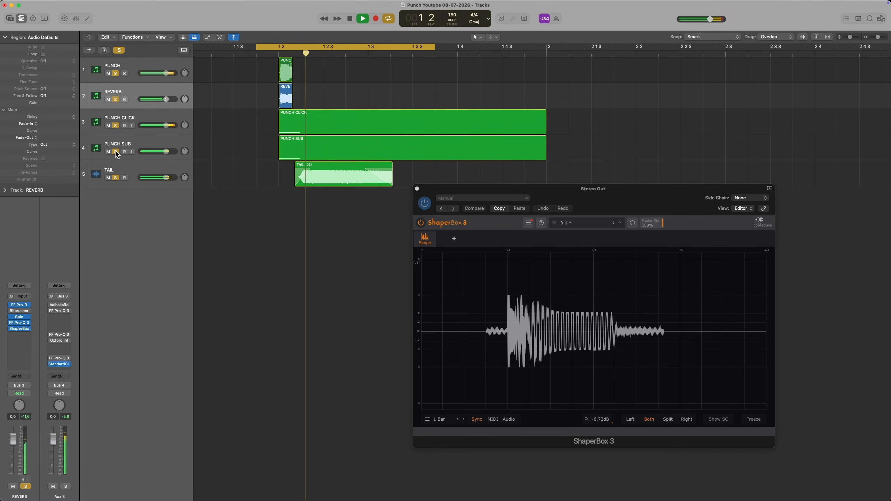
{"action": "left_click", "coordinate": [116, 152]}
{"action": "left_click", "coordinate": [116, 152]}
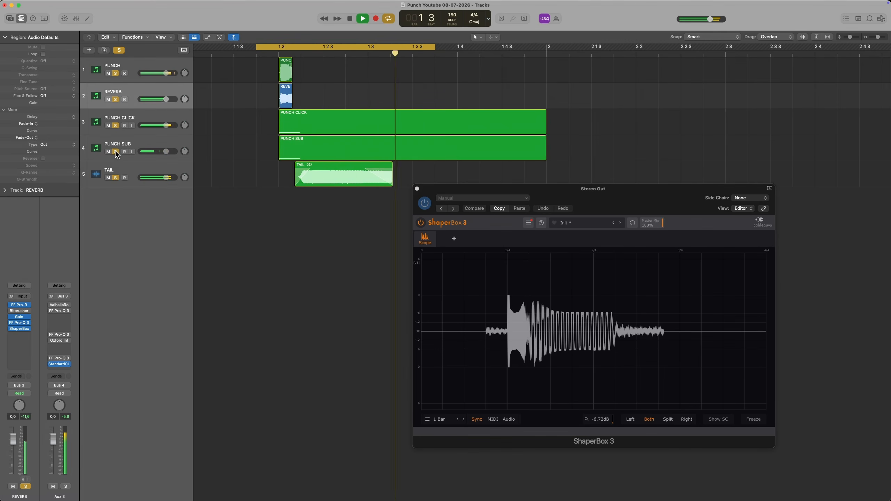
{"action": "left_click", "coordinate": [115, 125]}
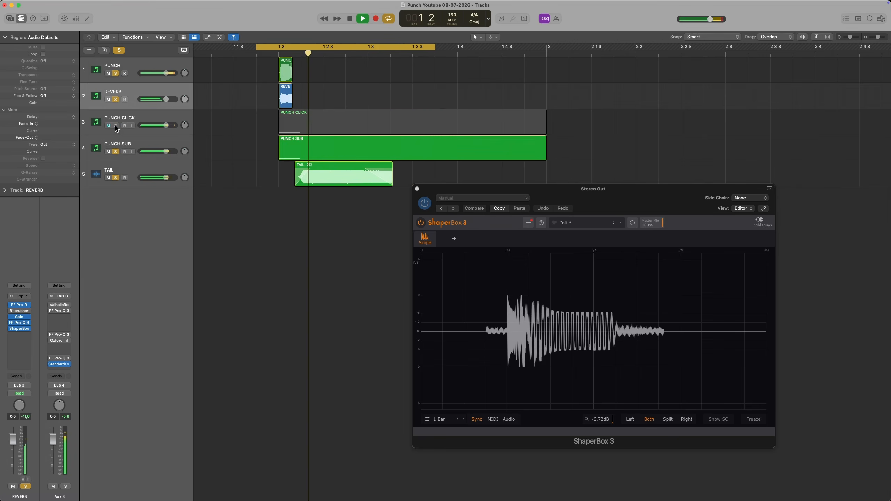
{"action": "left_click", "coordinate": [115, 124]}
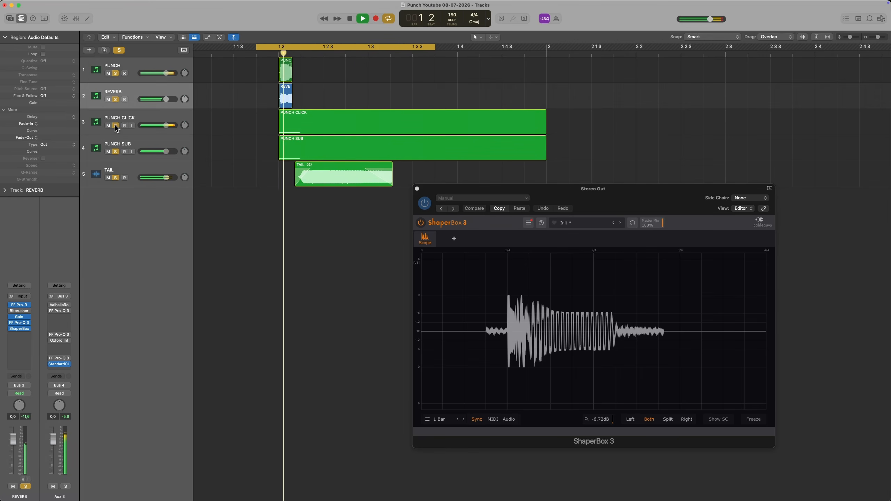
- Toggle the solos of REVERB, PUNCH CLICK and PUNCH SUB in turn to hear what each adds to the full kick
{"action": "left_click", "coordinate": [115, 98]}
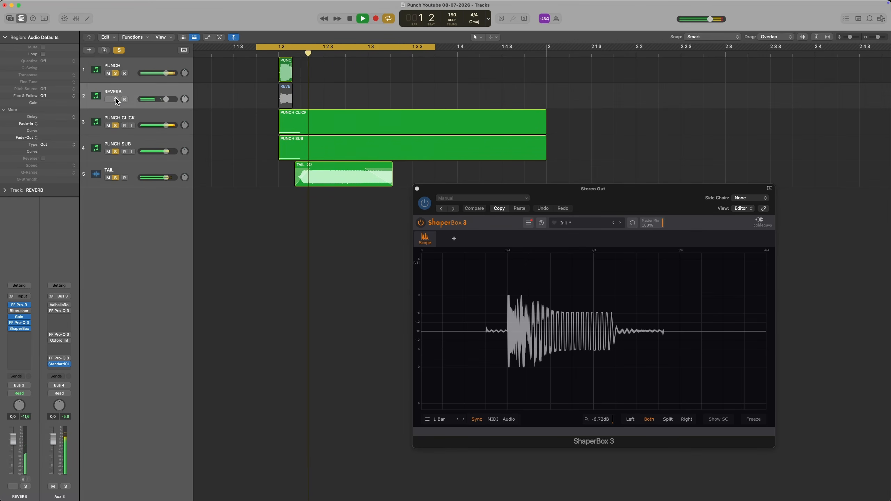
{"action": "left_click", "coordinate": [116, 99]}
{"action": "left_click", "coordinate": [116, 125]}
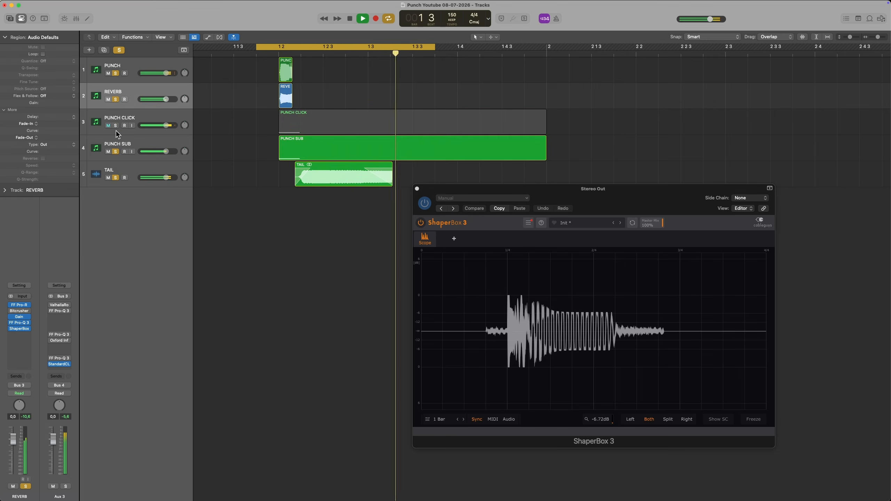
{"action": "left_click", "coordinate": [115, 152]}
{"action": "left_click", "coordinate": [116, 126]}
{"action": "left_click", "coordinate": [116, 152]}
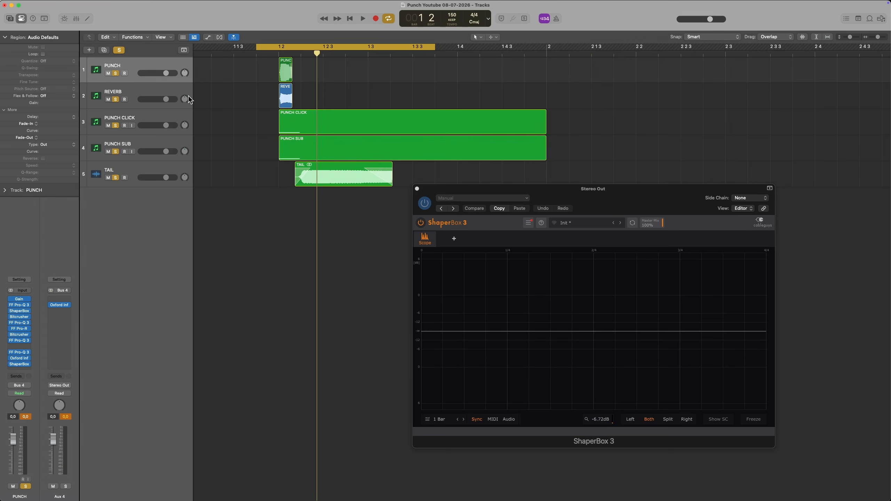
- Select the PUNCH track's region and unsolo REVERB, PUNCH CLICK, PUNCH SUB and TAIL so only PUNCH stays soloed
{"action": "left_click", "coordinate": [160, 63]}
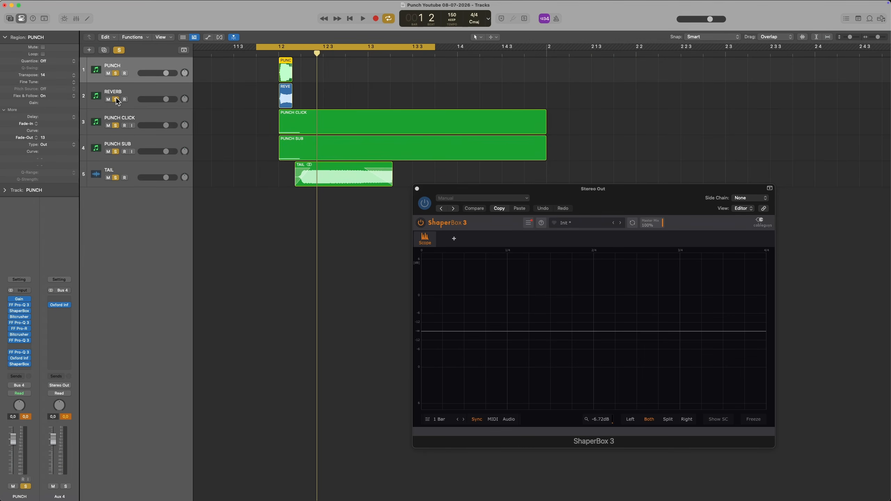
{"action": "left_click_drag", "start_coordinate": [115, 99], "coordinate": [116, 177]}
{"action": "key", "text": "space"}
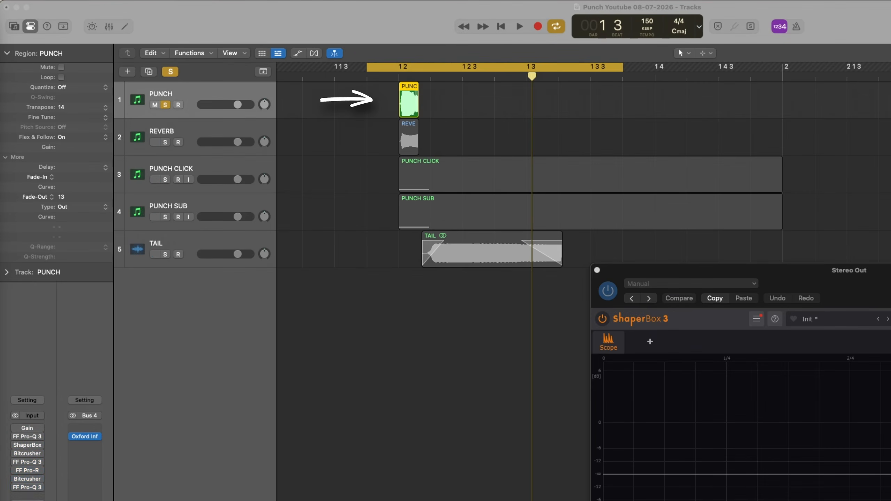
- Play back the soloed PUNCH region with its effects bypassed, and stop playback
{"action": "left_click", "coordinate": [371, 152]}
{"action": "key", "text": "space"}
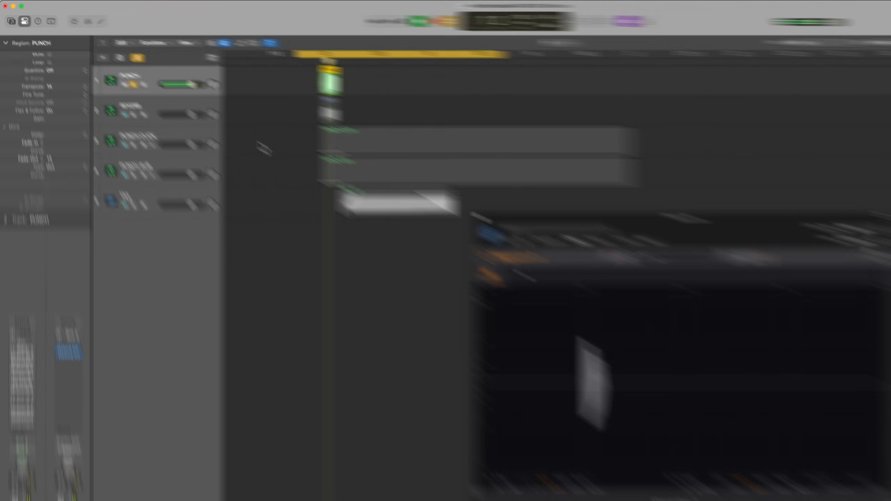
{"action": "key", "text": "space"}
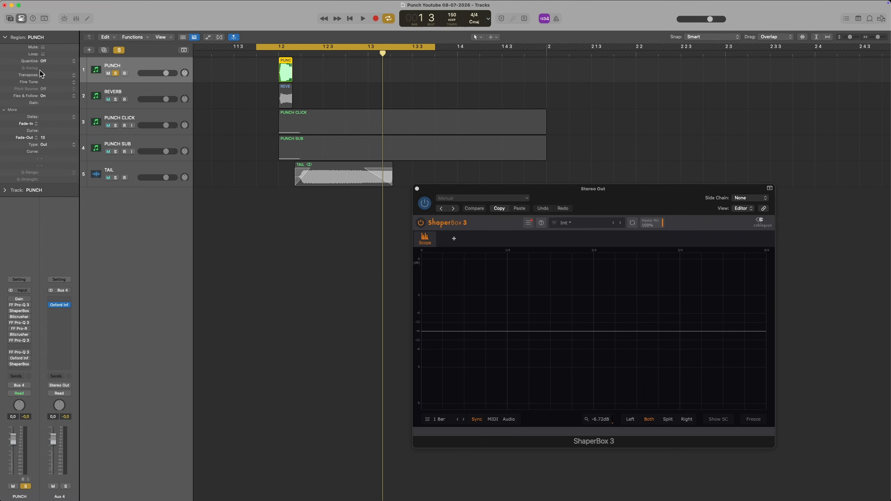
- Show the mixer, open the Stereo Out's FF Pro-Q 3 and play the PUNCH sound to examine its spectrum
{"action": "key", "text": "x"}
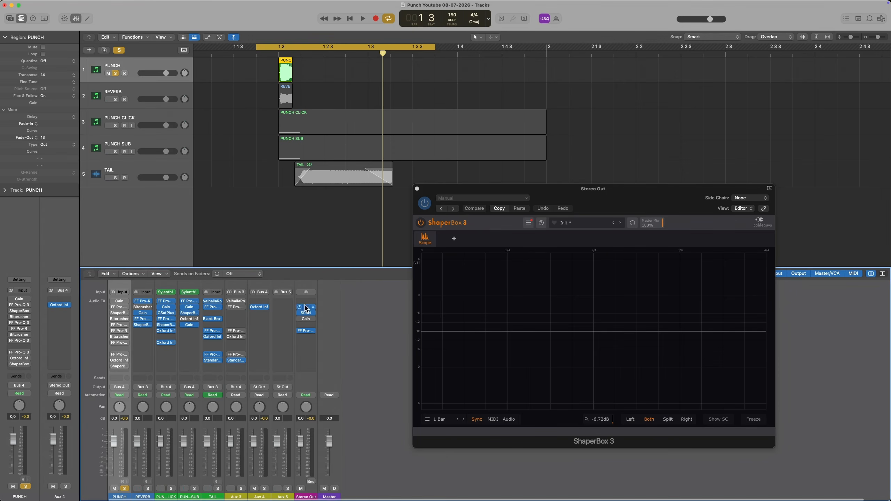
{"action": "left_click", "coordinate": [306, 330]}
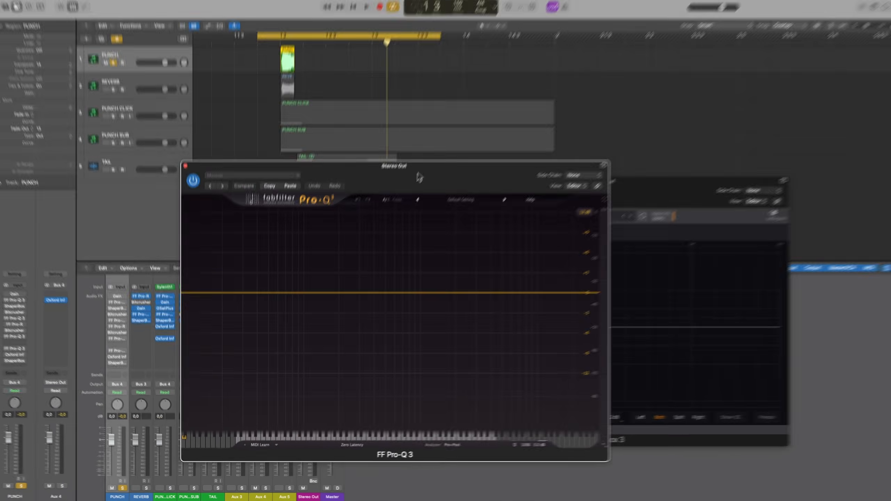
{"action": "key", "text": "space"}
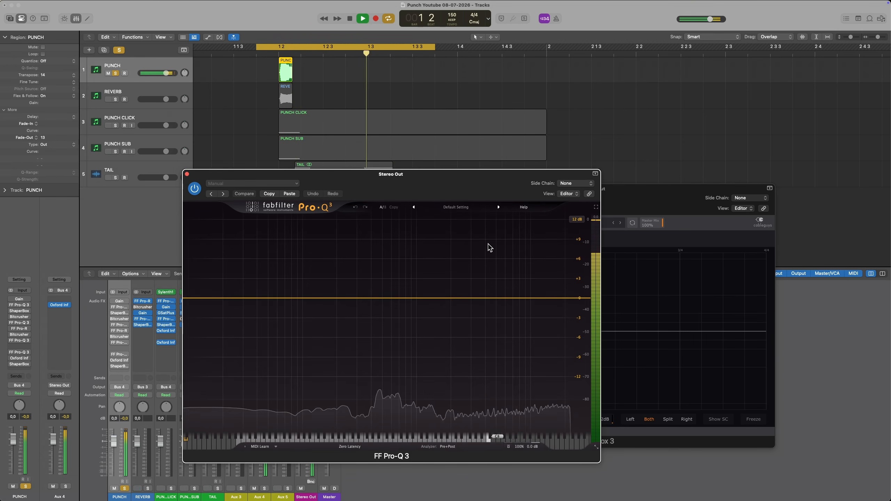
{"action": "key", "text": "space"}
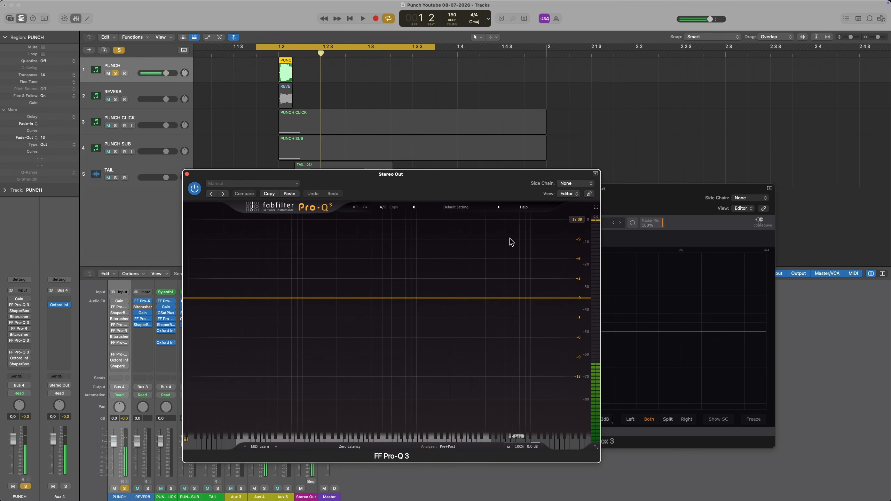
- Import LSE Kick 7.wav from the file browser onto a new track at beat 1 2, solo it and play it
{"action": "left_click", "coordinate": [882, 20]}
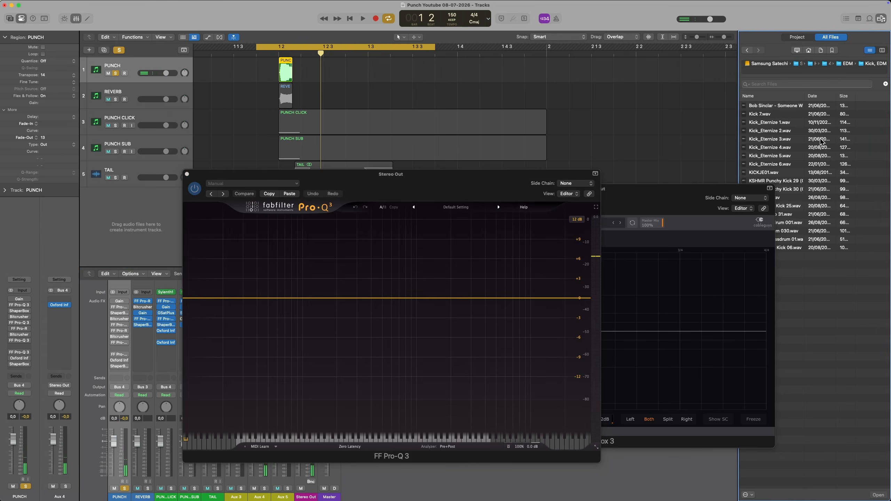
{"action": "left_click_drag", "start_coordinate": [787, 197], "coordinate": [281, 216]}
{"action": "key", "text": "space"}
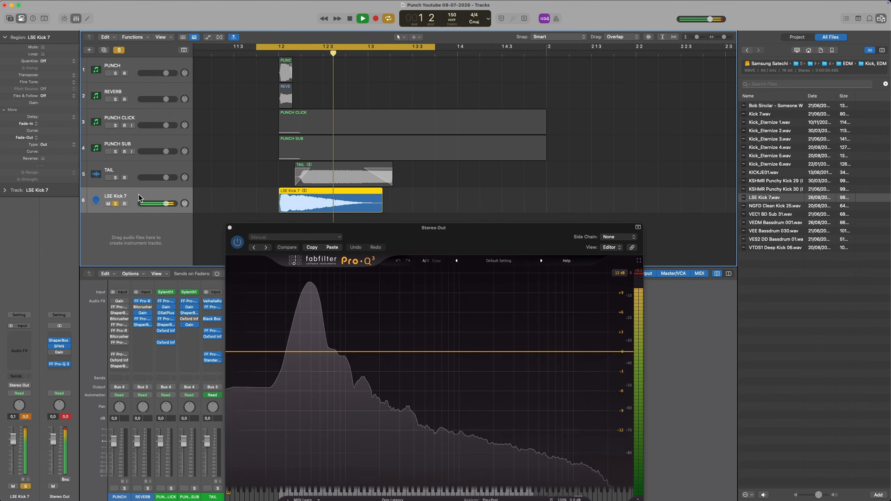
{"action": "left_click_drag", "start_coordinate": [415, 239], "coordinate": [400, 182]}
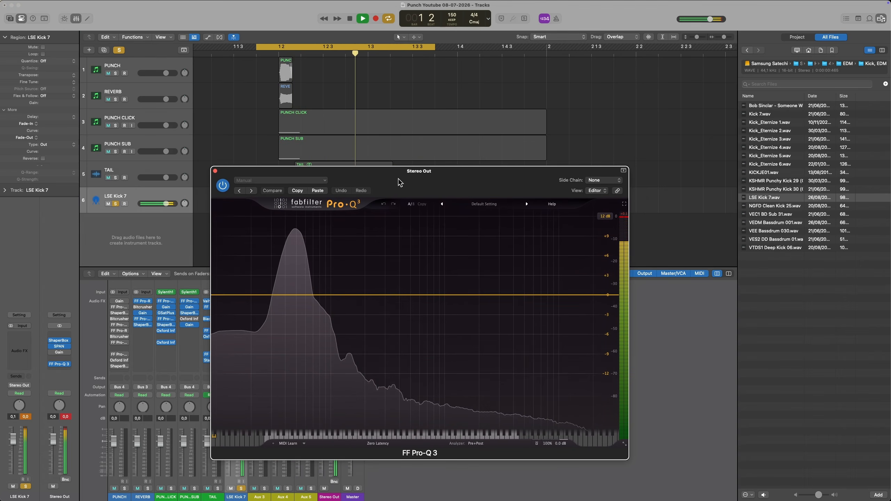
- Insert the Bitcrusher distortion plug-in on the LSE Kick 7 track and bring the Stereo Out's Pro-Q 3 spectrum forward
{"action": "left_click", "coordinate": [13, 439], "text": "alt"}
{"action": "left_click", "coordinate": [16, 343]}
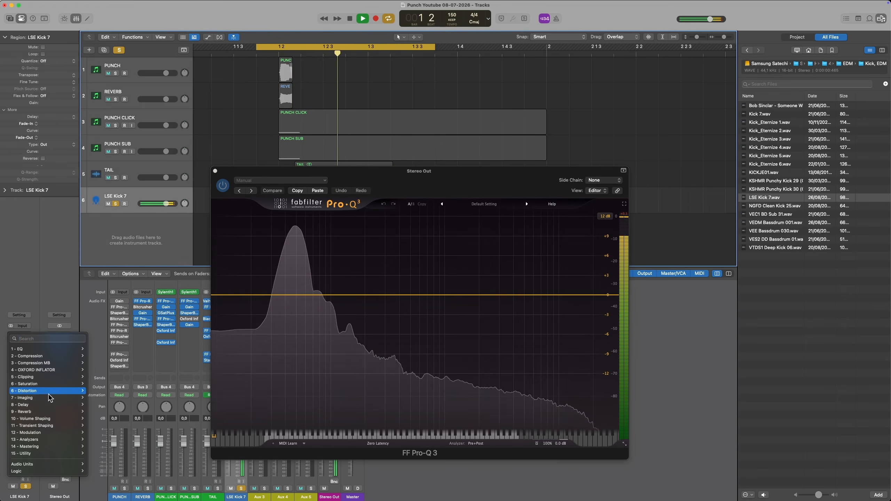
{"action": "mouse_move", "coordinate": [71, 391]}
{"action": "left_click", "coordinate": [105, 391]}
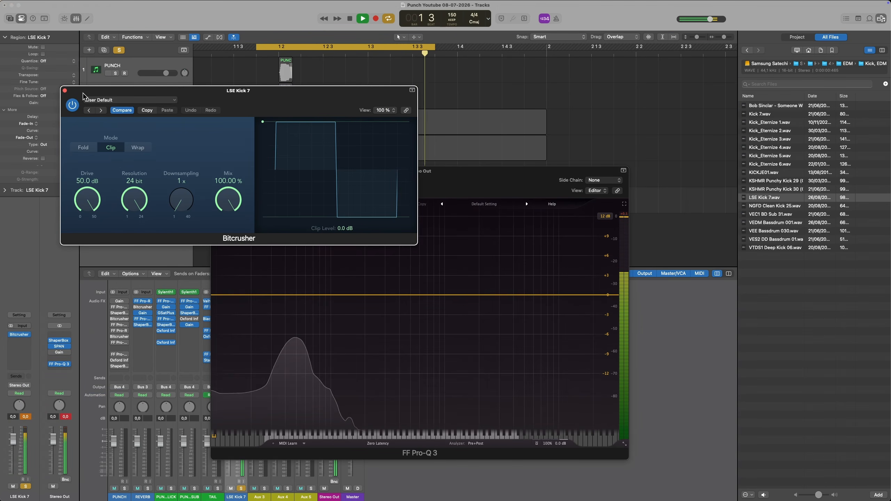
{"action": "left_click", "coordinate": [420, 279]}
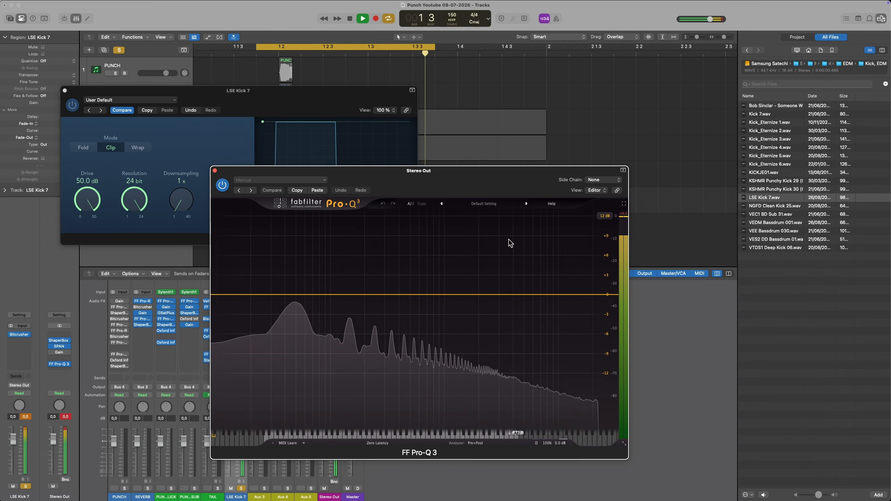
- Select and solo the PUNCH region in place of the LSE Kick 7, and enable the first Bitcrusher on the PUNCH track
{"action": "left_click_drag", "start_coordinate": [233, 69], "coordinate": [296, 81]}
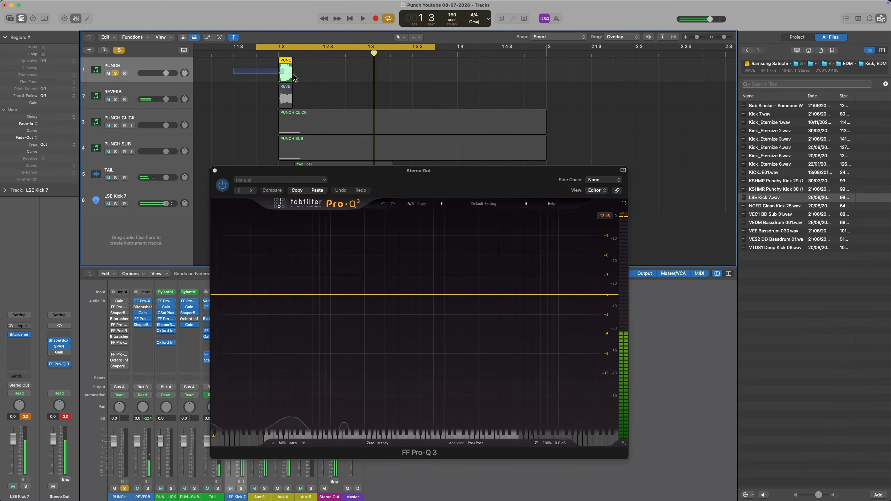
{"action": "key", "text": "space"}
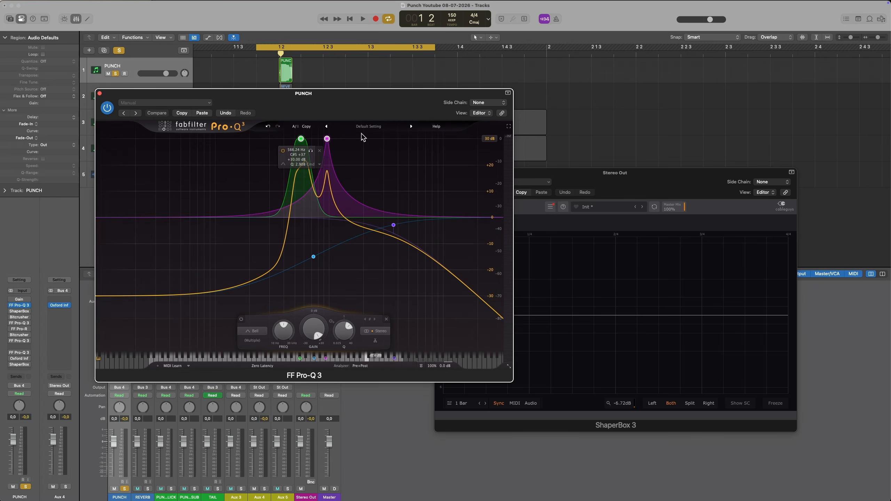
{"action": "left_click", "coordinate": [19, 318]}
{"action": "left_click_drag", "start_coordinate": [233, 112], "coordinate": [400, 185]}
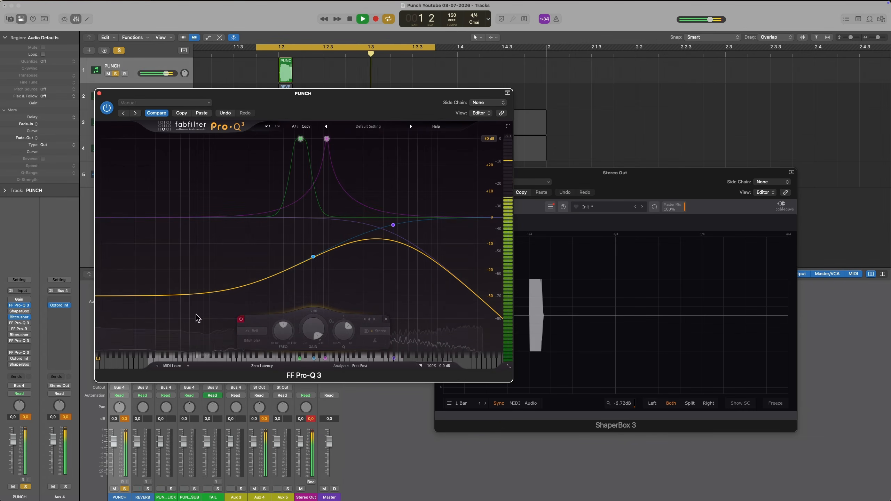
- Compare the PUNCH sound with the two boosts in its first Pro-Q 3 off and on, and sweep the boosts during playback
{"action": "left_click", "coordinate": [241, 320]}
{"action": "left_click", "coordinate": [240, 320]}
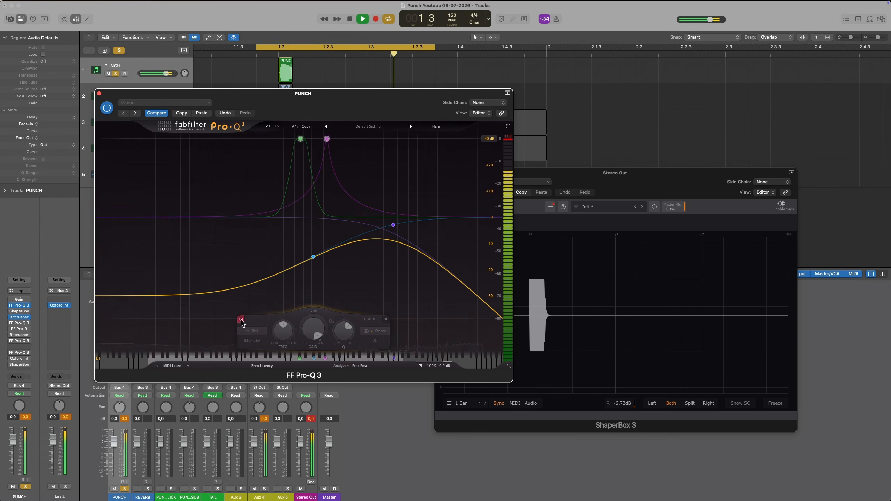
{"action": "left_click", "coordinate": [240, 320]}
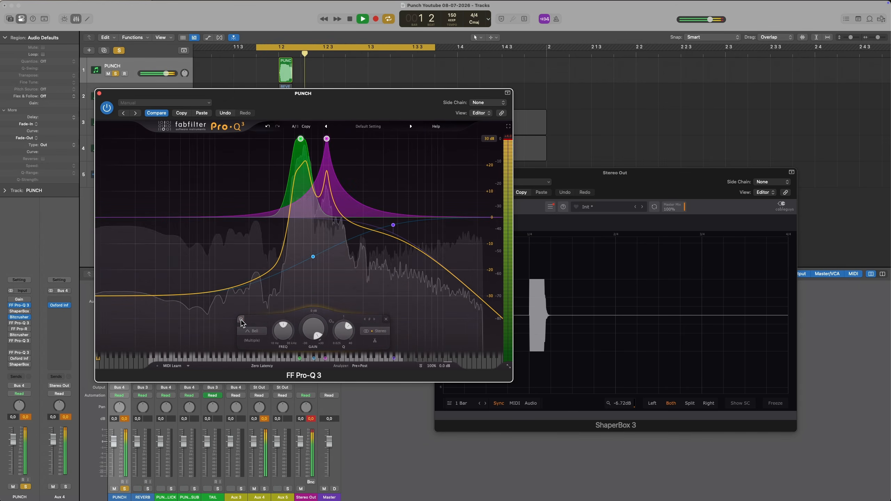
{"action": "key", "text": "space"}
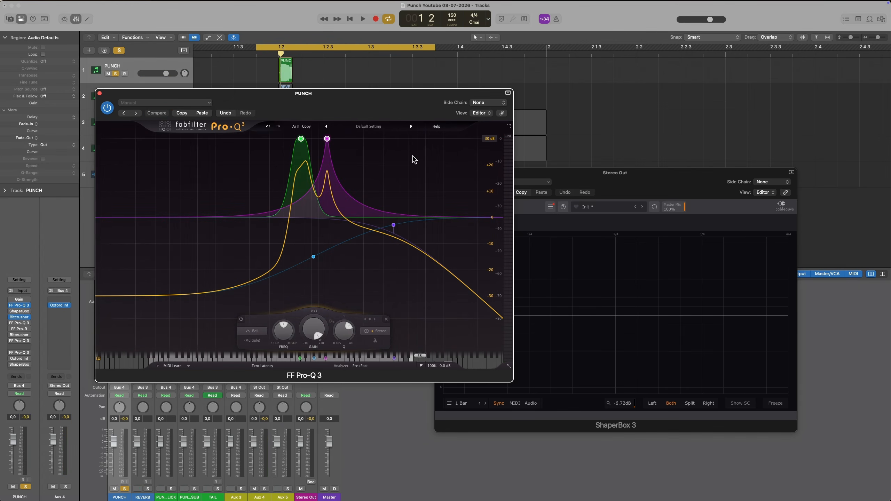
{"action": "key", "text": "space"}
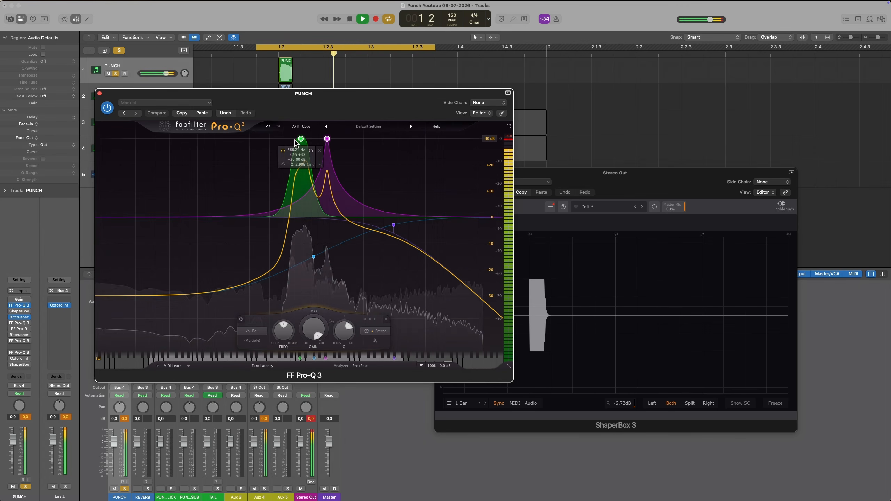
{"action": "left_click_drag", "start_coordinate": [296, 141], "coordinate": [333, 139]}
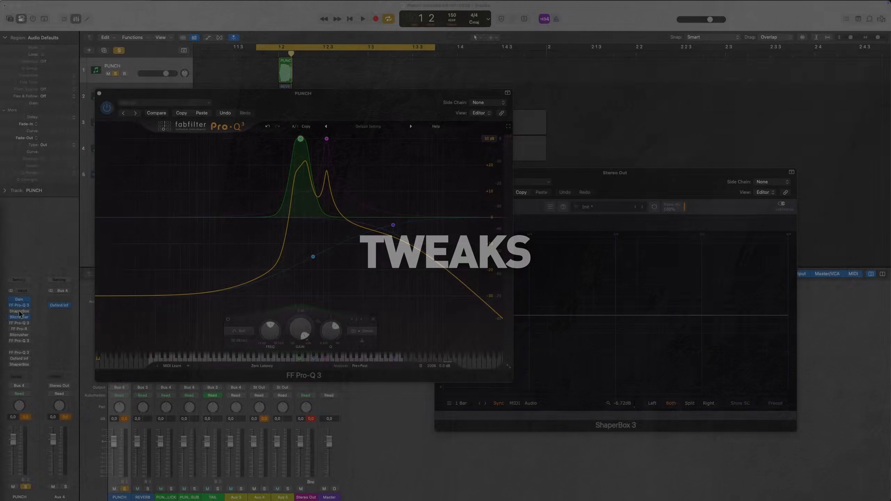
- Open the PUNCH track's first ShaperBox with the Time effect and start playback
{"action": "left_click", "coordinate": [19, 311]}
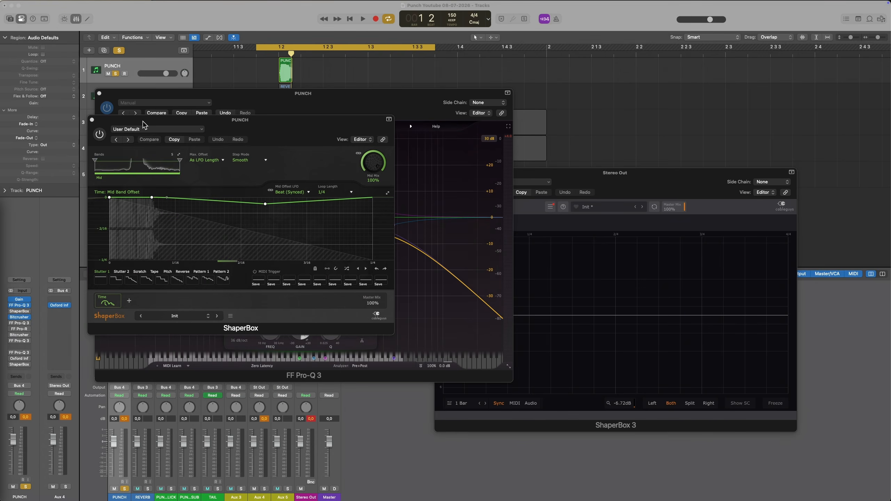
{"action": "left_click_drag", "start_coordinate": [144, 124], "coordinate": [232, 135]}
{"action": "left_click", "coordinate": [188, 144]}
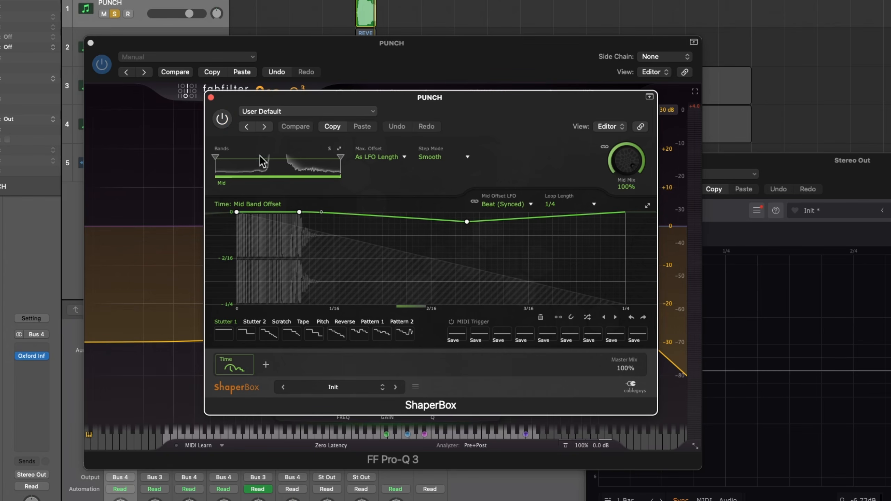
{"action": "key", "text": "space"}
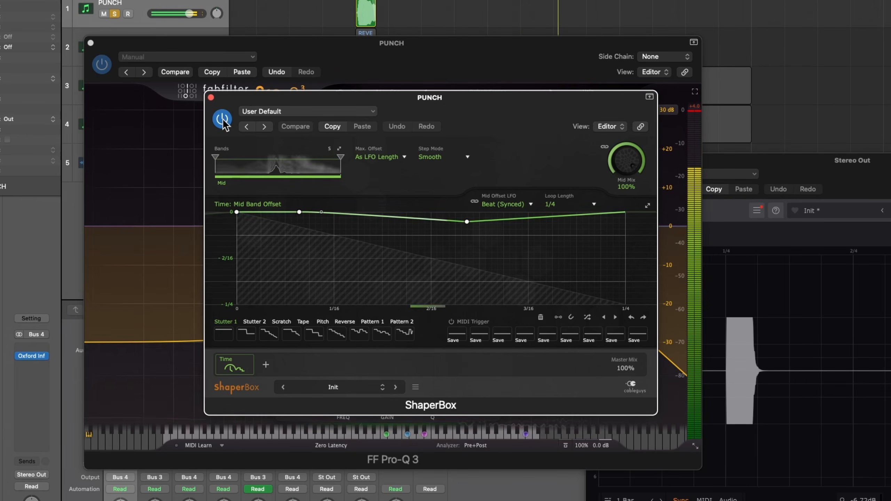
- Compare the PUNCH sound with the Time ShaperBox bypassed and enabled, and leave it enabled
{"action": "left_click", "coordinate": [222, 120]}
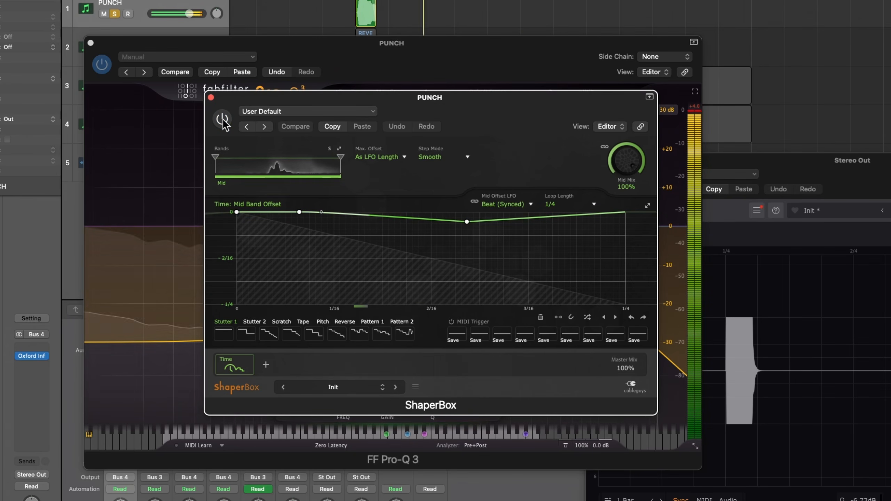
{"action": "left_click", "coordinate": [223, 120]}
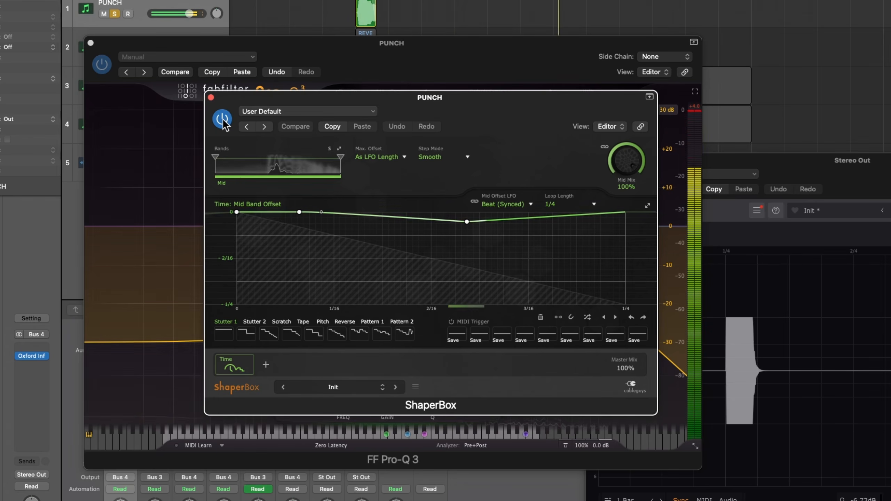
{"action": "left_click", "coordinate": [222, 120]}
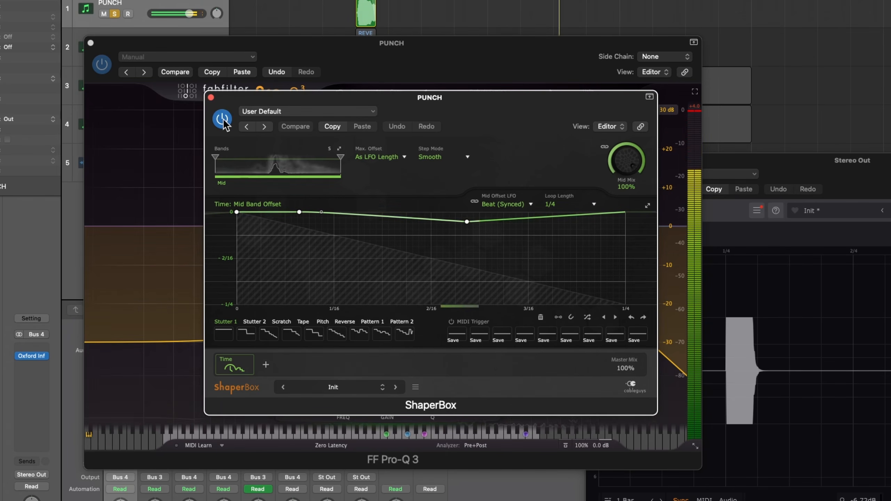
{"action": "left_click", "coordinate": [223, 120]}
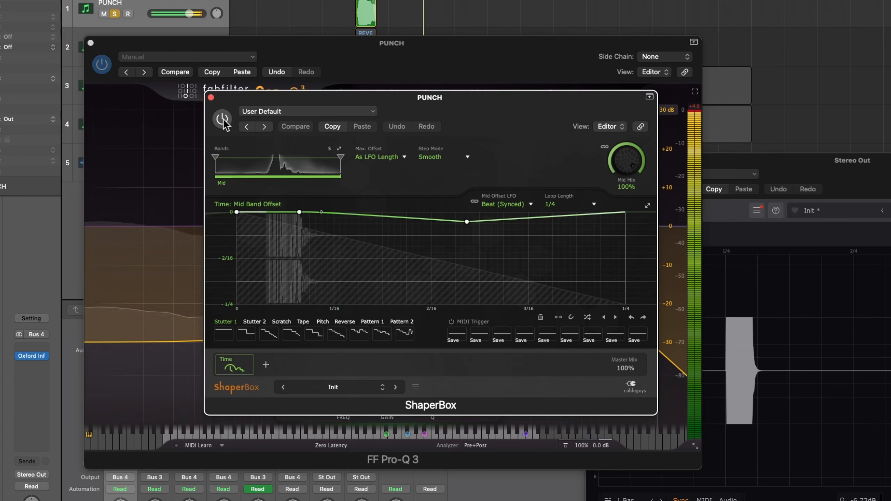
{"action": "left_click", "coordinate": [223, 120]}
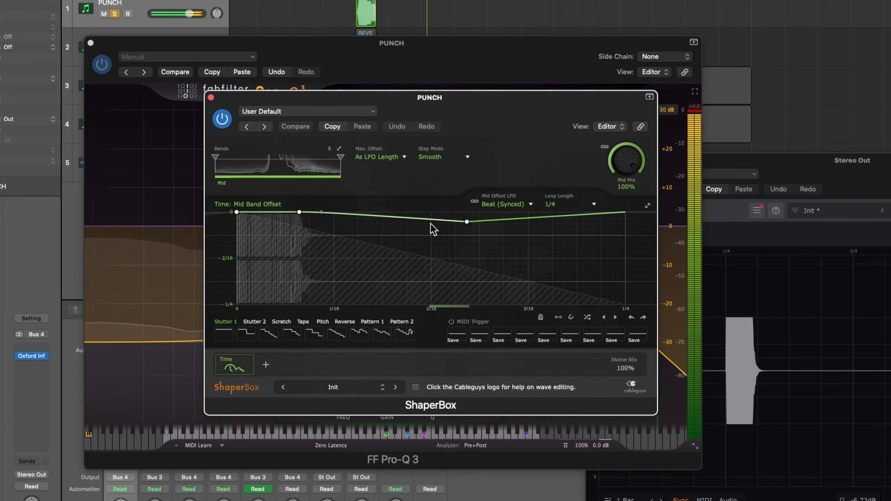
- Try a deeper dip at the middle point of the ShaperBox Mid Band Offset curve, and stop playback
{"action": "left_click_drag", "start_coordinate": [468, 222], "coordinate": [463, 234]}
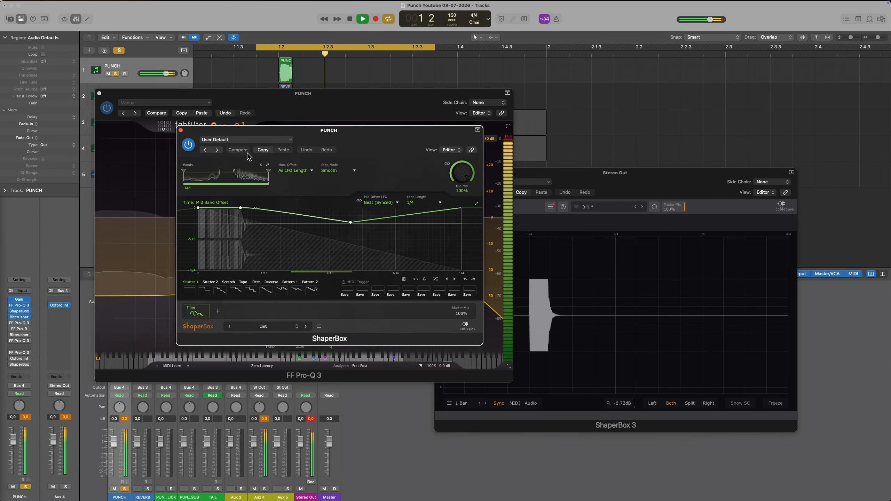
{"action": "key", "text": "space"}
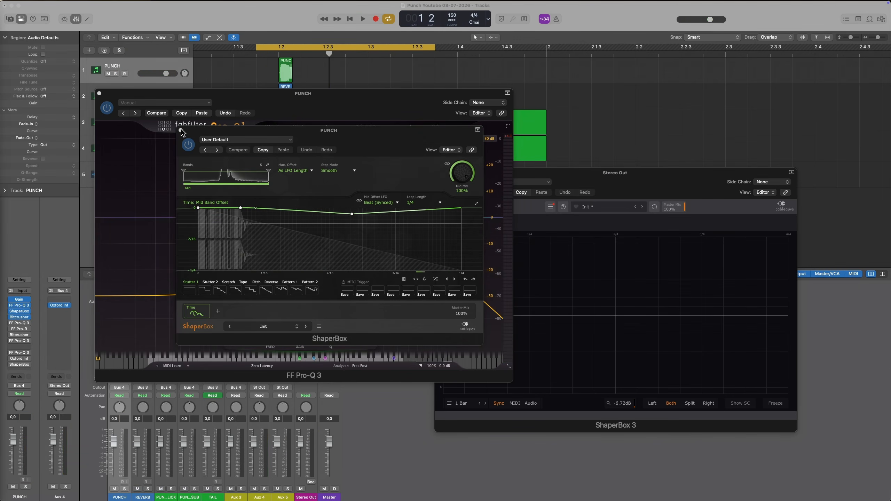
- Close the ShaperBox and Pro-Q 3 windows, and enable and open the PUNCH track's FF Pro-R reverb
{"action": "left_click", "coordinate": [180, 130]}
{"action": "left_click", "coordinate": [99, 93]}
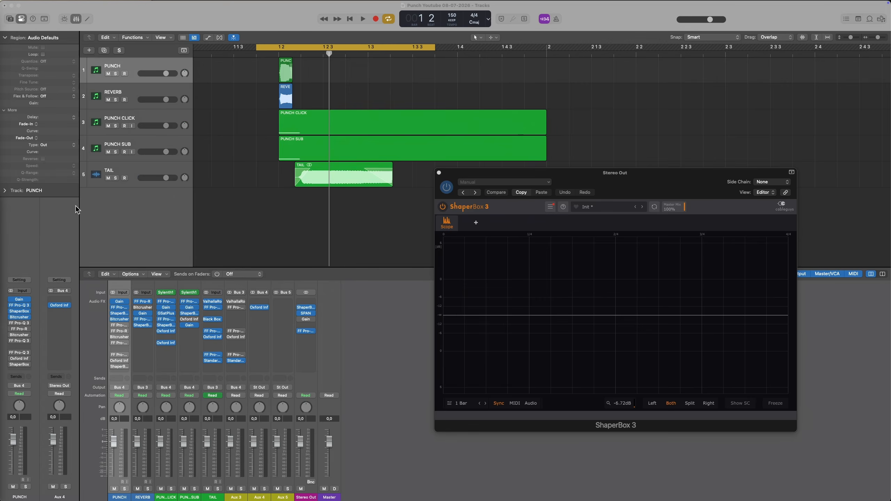
{"action": "left_click", "coordinate": [18, 330]}
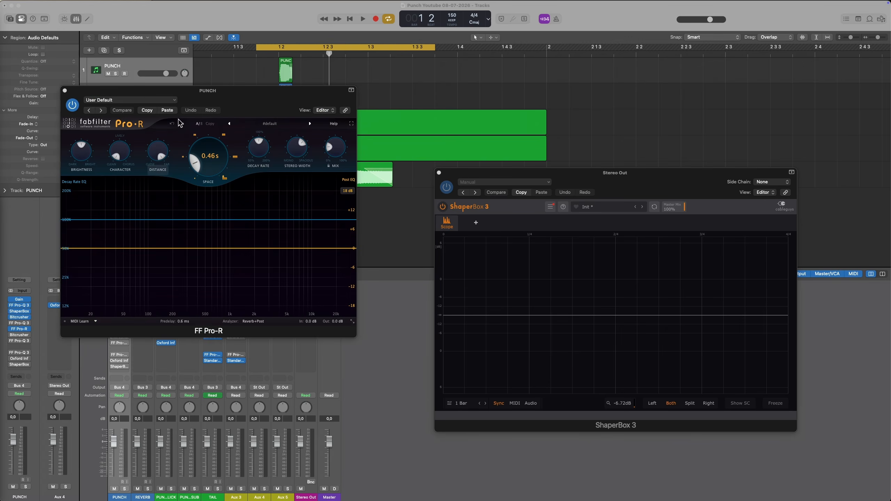
{"action": "left_click_drag", "start_coordinate": [199, 100], "coordinate": [260, 165]}
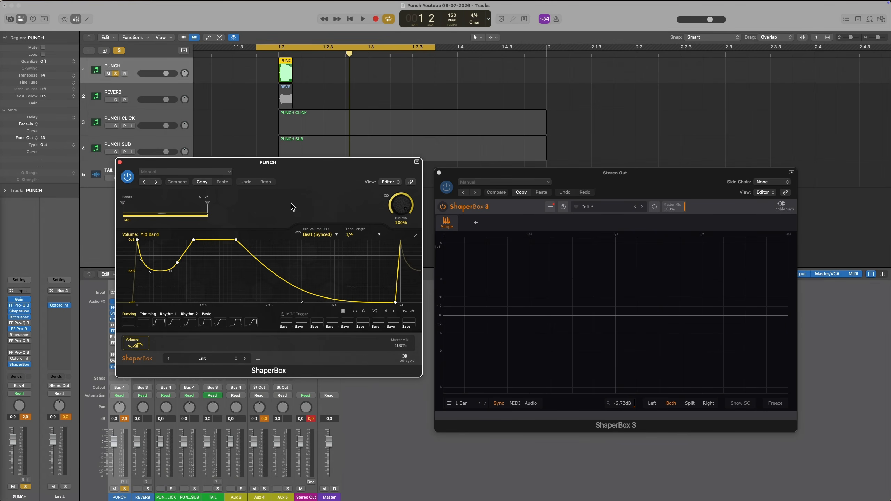
- Play the PUNCH sound and compare it with the Volume ShaperBox at the chain's end bypassed and enabled
{"action": "key", "text": "space"}
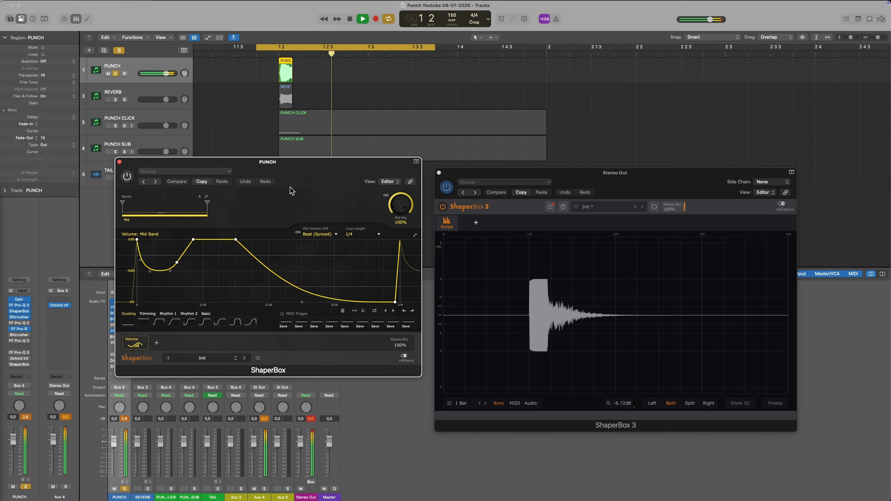
{"action": "key", "text": "space"}
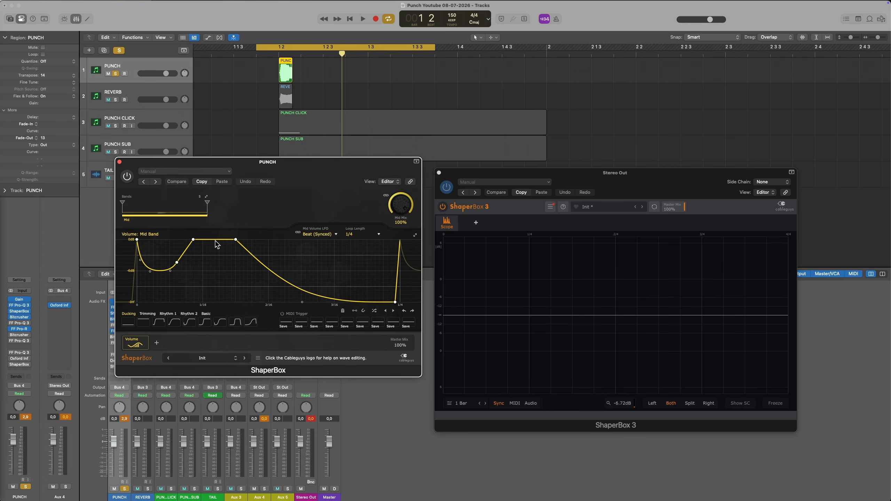
{"action": "key", "text": "space"}
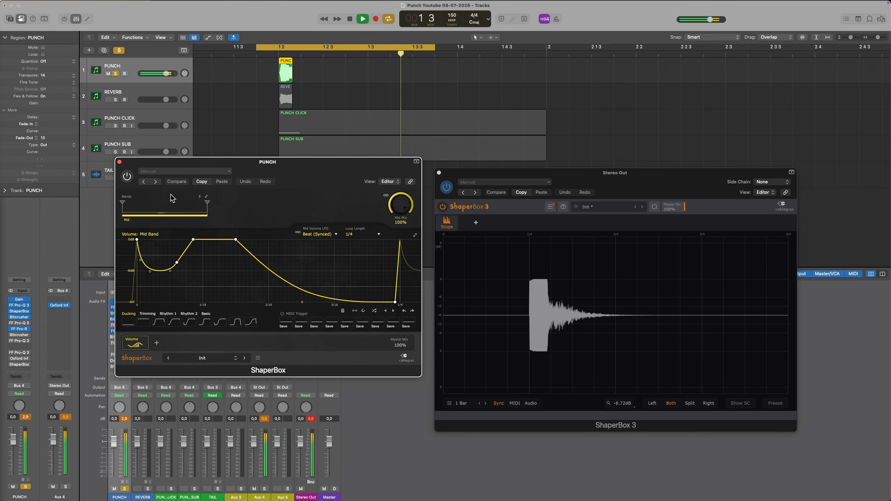
{"action": "left_click", "coordinate": [127, 177]}
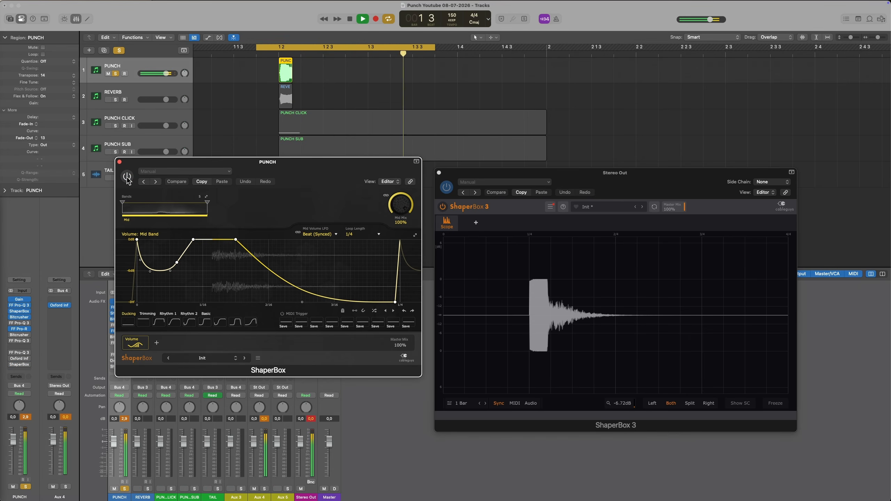
{"action": "left_click", "coordinate": [127, 177]}
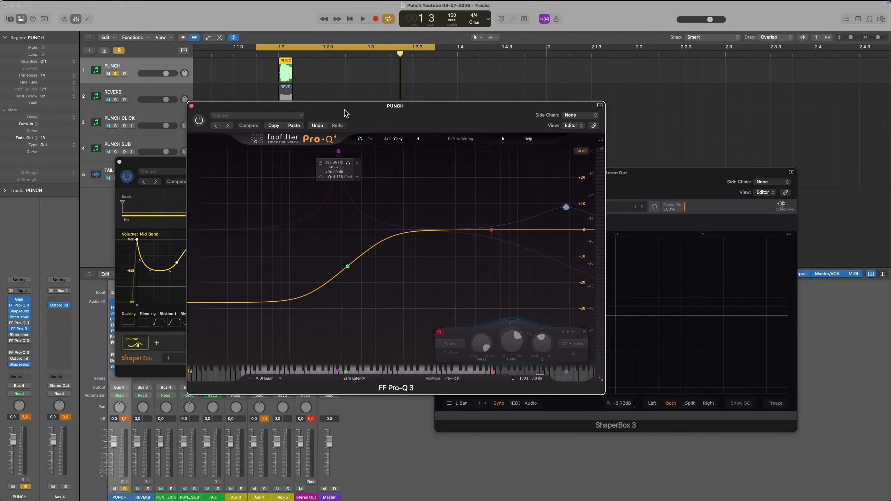
- Enable the second Bitcrusher on the PUNCH track, after the reverb, and close its window
{"action": "left_click_drag", "start_coordinate": [346, 114], "coordinate": [373, 131]}
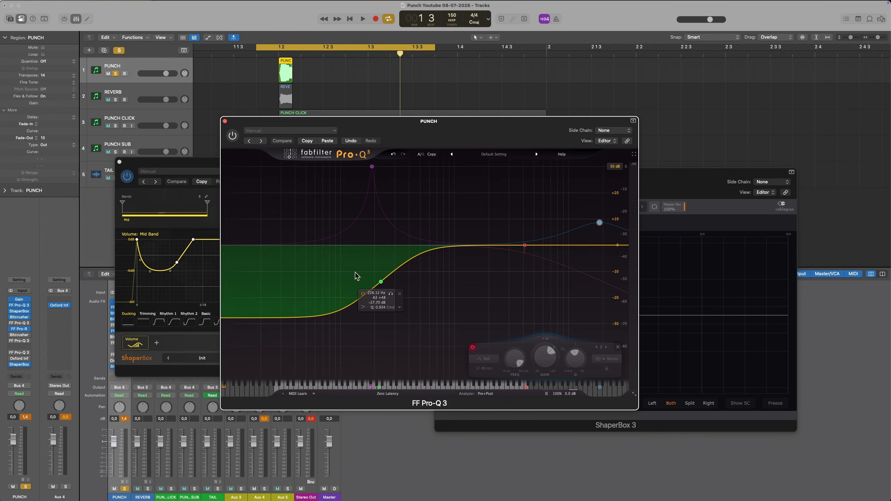
{"action": "left_click", "coordinate": [17, 336]}
{"action": "left_click", "coordinate": [65, 91]}
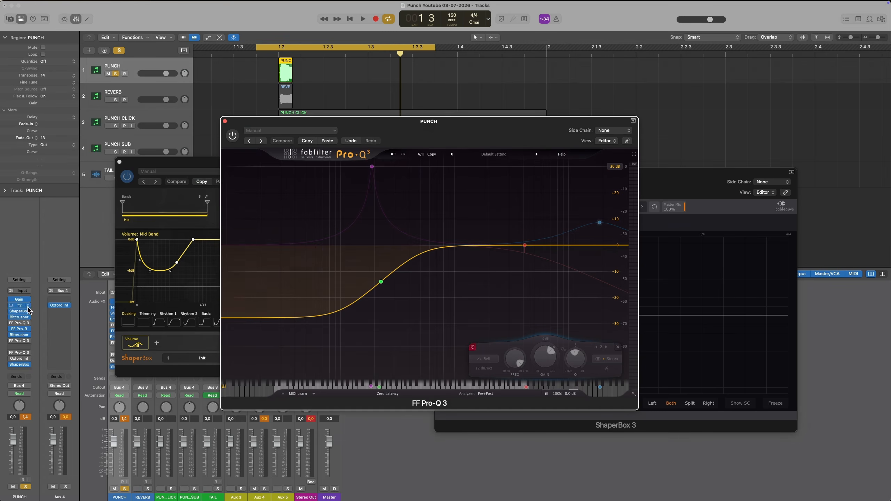
- Enable and open the two Pro-Q 3 equalizers that follow the second Bitcrusher on the PUNCH track
{"action": "left_click", "coordinate": [18, 342]}
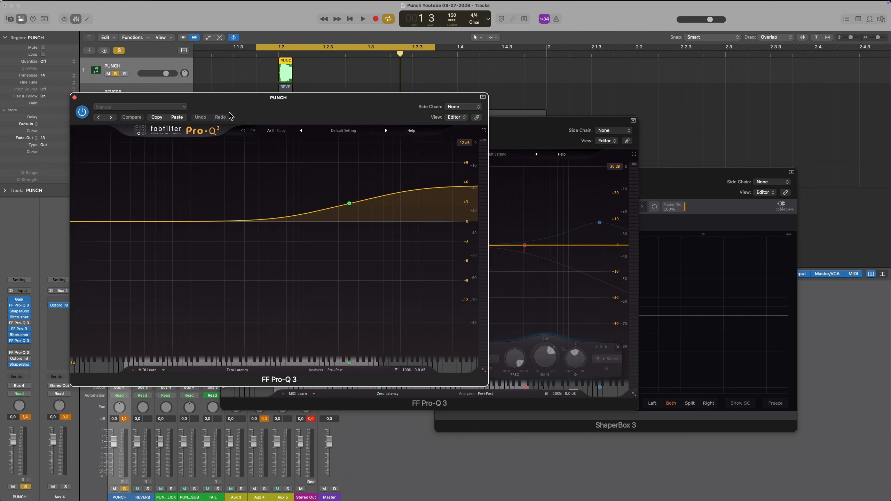
{"action": "left_click", "coordinate": [22, 353]}
{"action": "left_click_drag", "start_coordinate": [270, 102], "coordinate": [318, 98]}
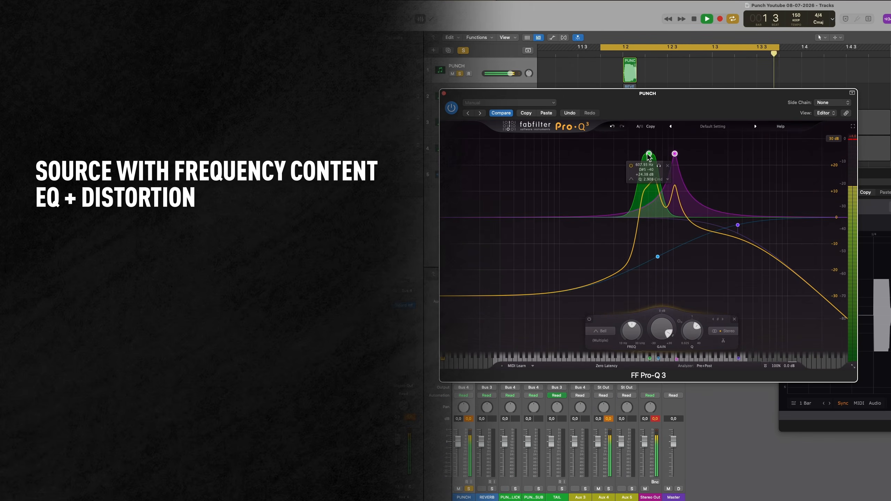
{"action": "left_click_drag", "start_coordinate": [658, 152], "coordinate": [647, 122]}
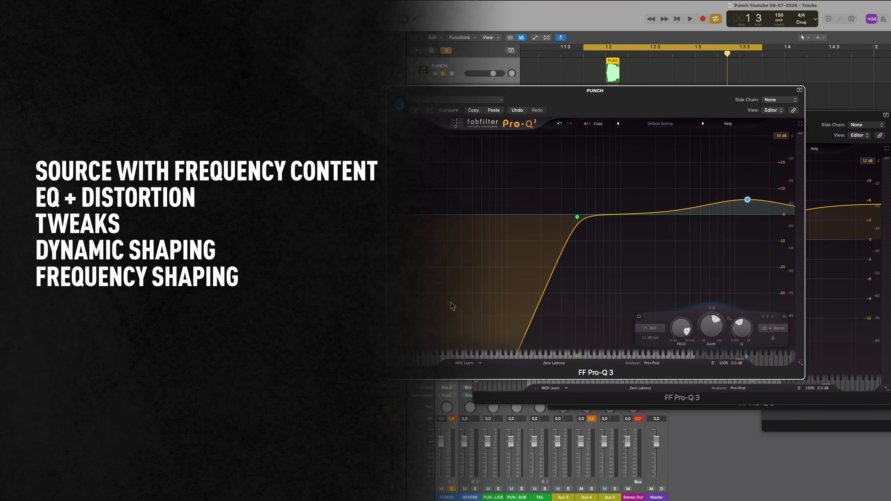
{"action": "mouse_move", "coordinate": [561, 200]}
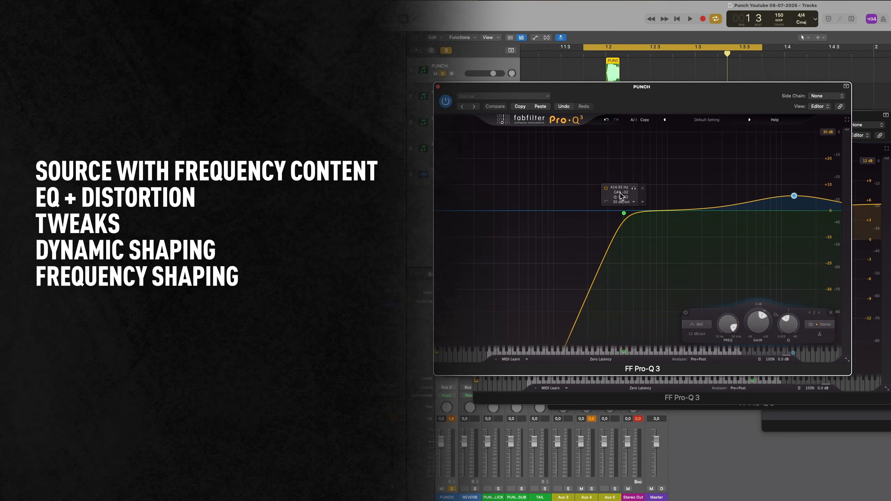
{"action": "left_click_drag", "start_coordinate": [557, 155], "coordinate": [698, 281]}
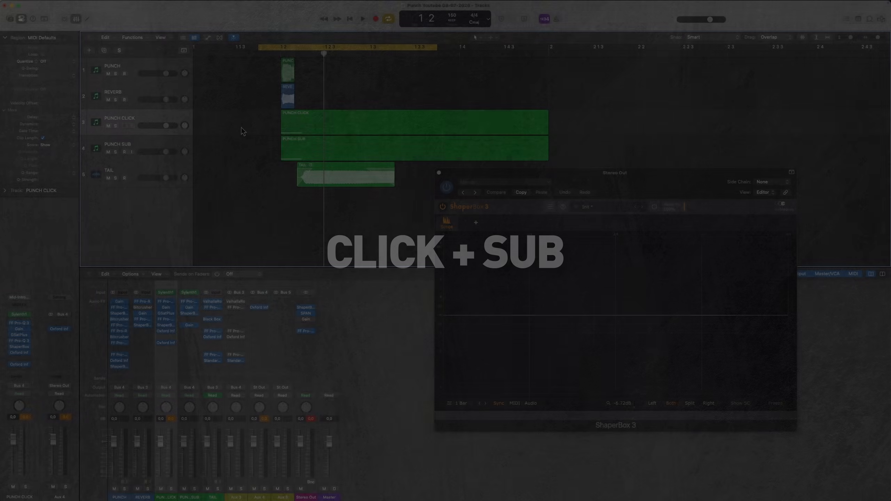
- Solo the PUNCH CLICK track and play it to examine its waveform on the Stereo Out's ShaperBox scope
{"action": "left_click_drag", "start_coordinate": [244, 116], "coordinate": [308, 146]}
{"action": "left_click", "coordinate": [252, 98]}
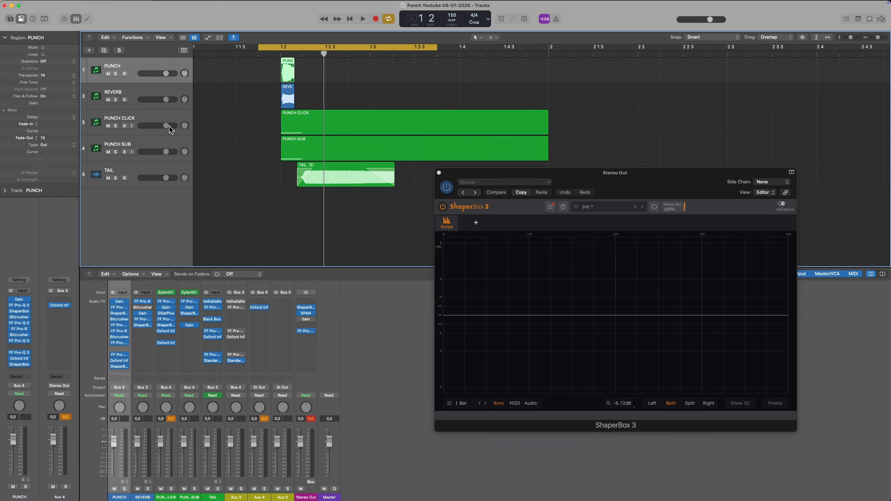
{"action": "left_click", "coordinate": [116, 126]}
{"action": "left_click", "coordinate": [245, 132]}
{"action": "key", "text": "space"}
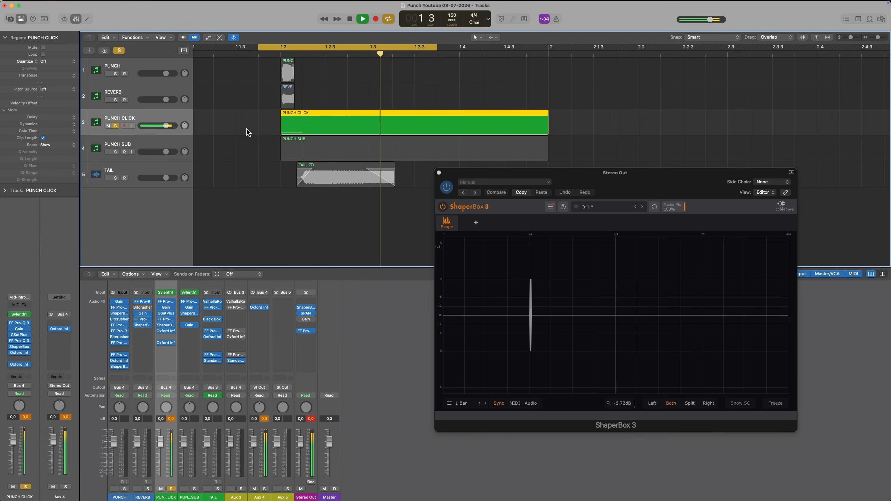
- Solo the PUNCH SUB track and play it to examine its waveform on the Stereo Out's ShaperBox scope
{"action": "left_click", "coordinate": [116, 153], "text": "alt"}
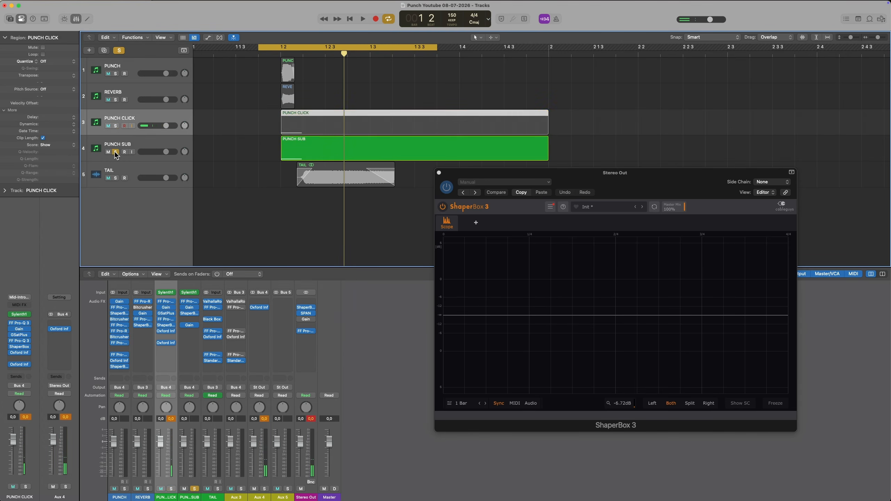
{"action": "left_click", "coordinate": [126, 141]}
{"action": "key", "text": "space"}
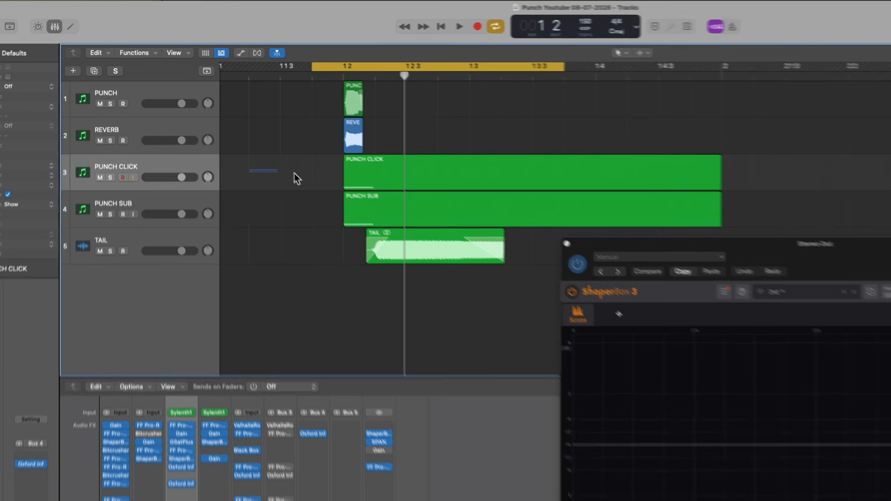
- Play the PUNCH CLICK track alone, unsolo it, and compare the full kick with the click muted and unmuted
{"action": "left_click", "coordinate": [399, 181]}
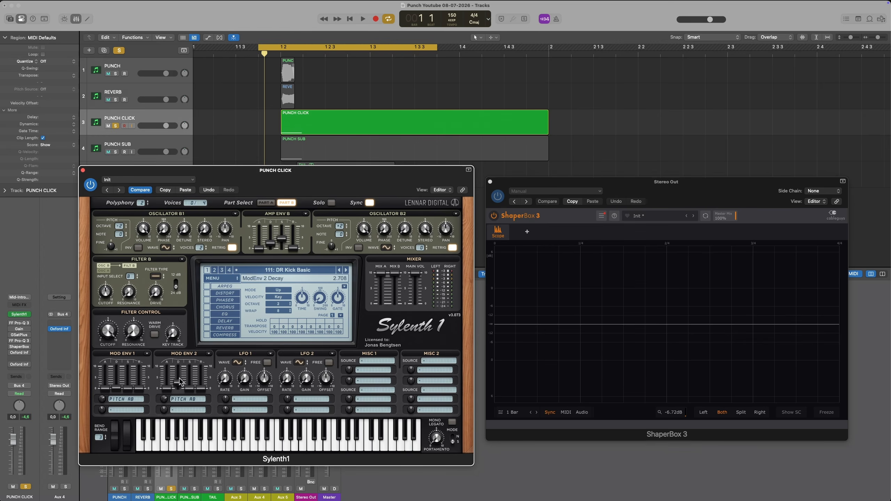
{"action": "key", "text": "space"}
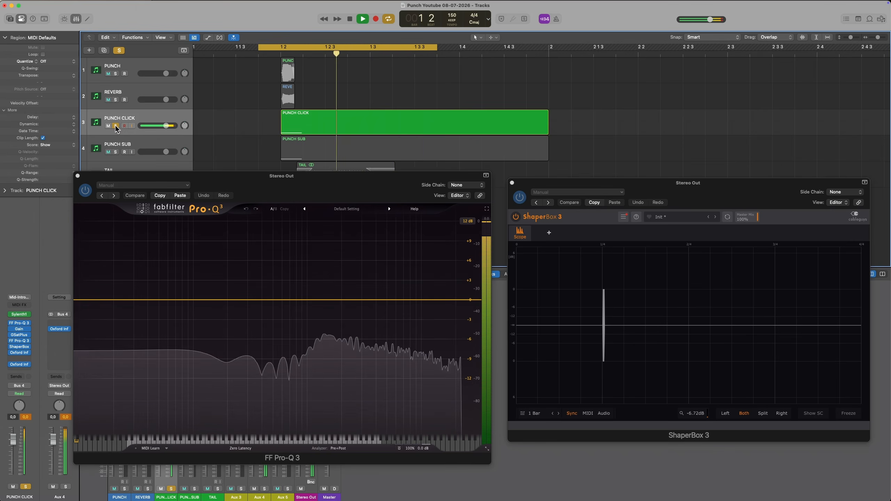
{"action": "left_click", "coordinate": [116, 125]}
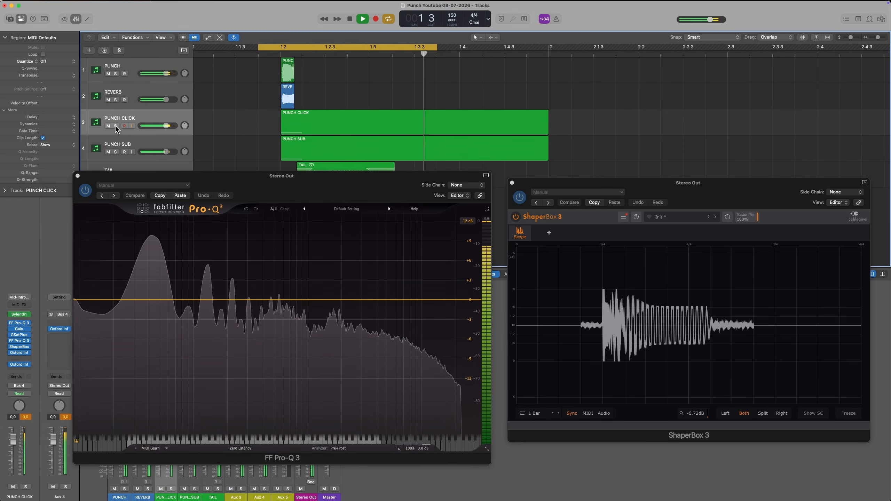
{"action": "left_click", "coordinate": [108, 126]}
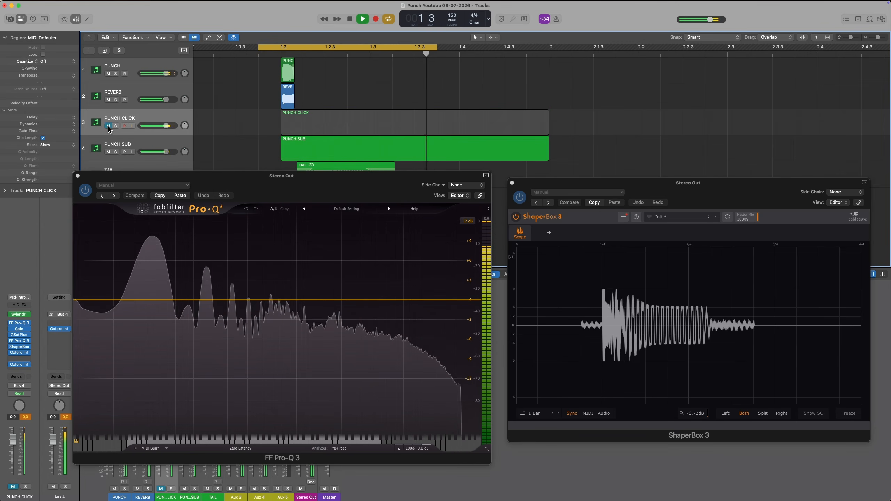
{"action": "left_click", "coordinate": [108, 126]}
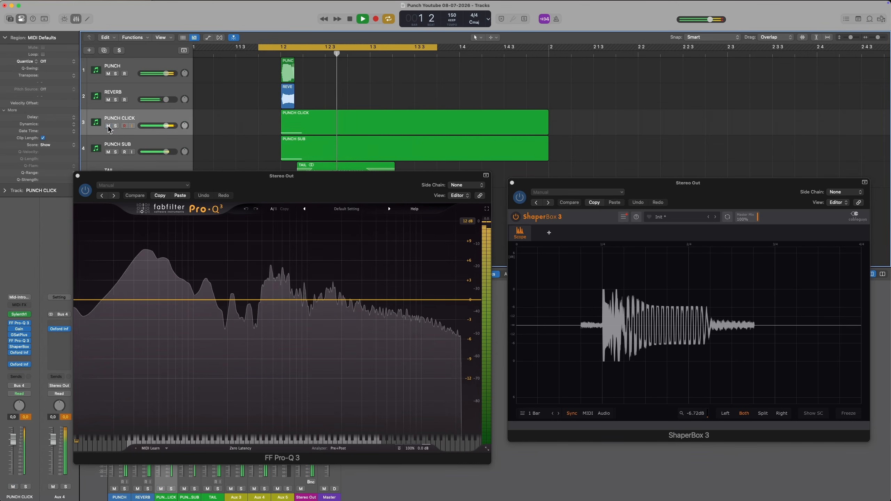
- Solo the PUNCH CLICK track and open its Sylenth1 instrument
{"action": "left_click", "coordinate": [116, 126]}
{"action": "left_click", "coordinate": [19, 314]}
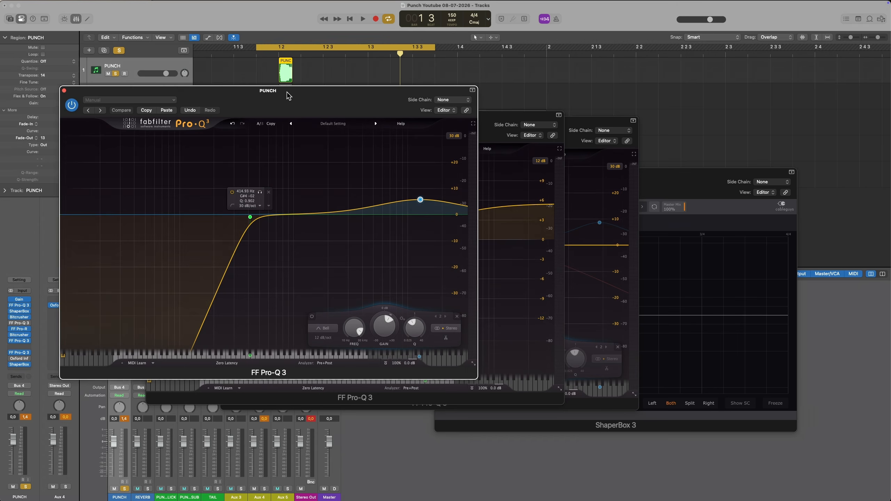
{"action": "left_click_drag", "start_coordinate": [288, 96], "coordinate": [336, 92]}
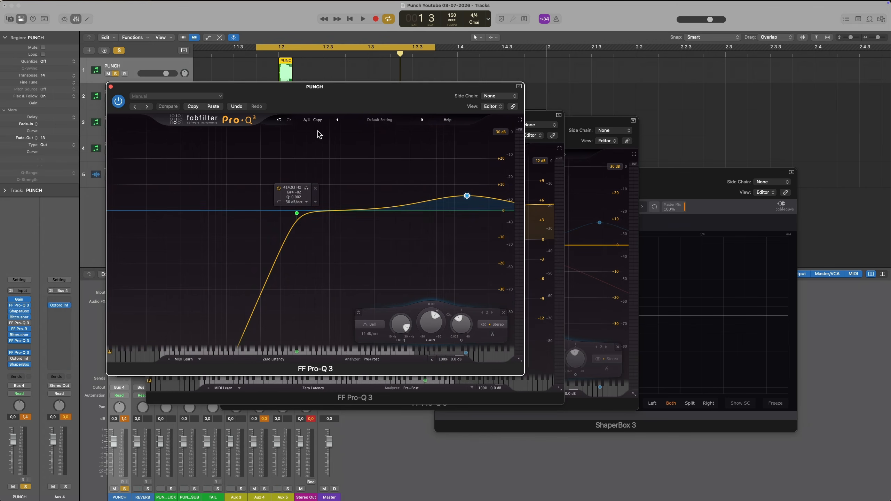
{"action": "left_click_drag", "start_coordinate": [230, 156], "coordinate": [370, 280]}
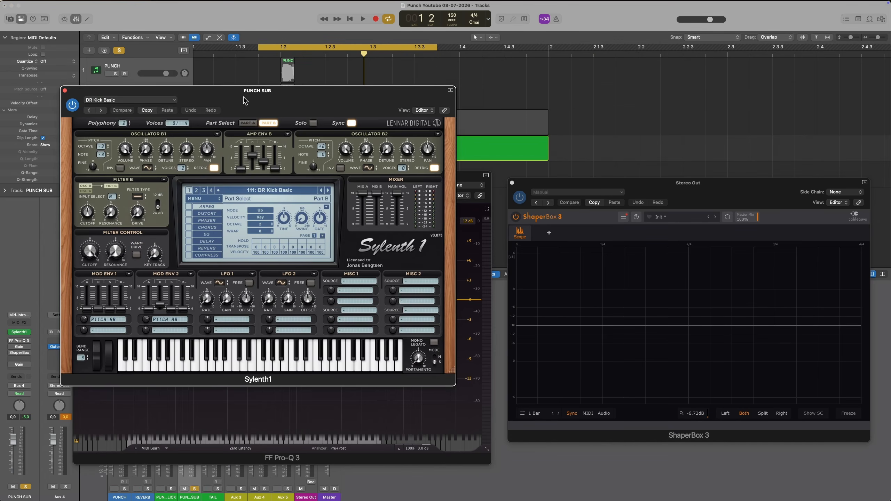
- Close the PUNCH SUB track's Sylenth1 window and play the soloed sub to examine its spectrum and waveform
{"action": "left_click_drag", "start_coordinate": [244, 98], "coordinate": [359, 123]}
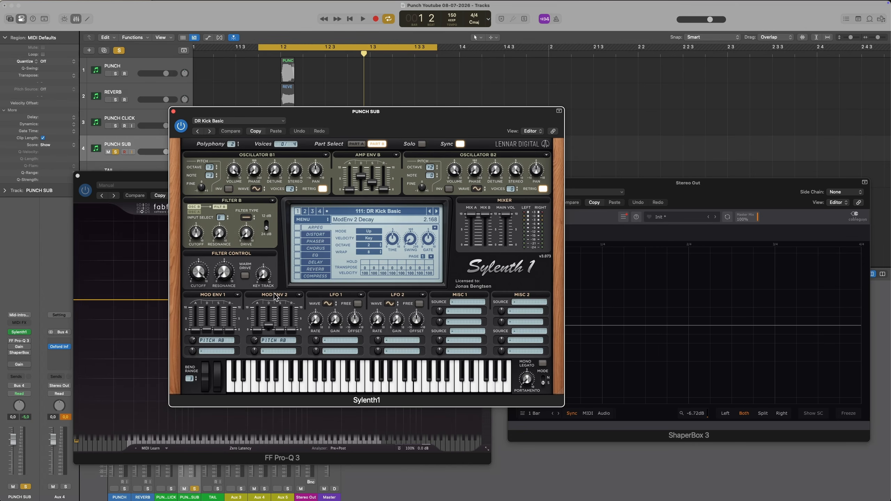
{"action": "left_click", "coordinate": [174, 112]}
{"action": "key", "text": "space"}
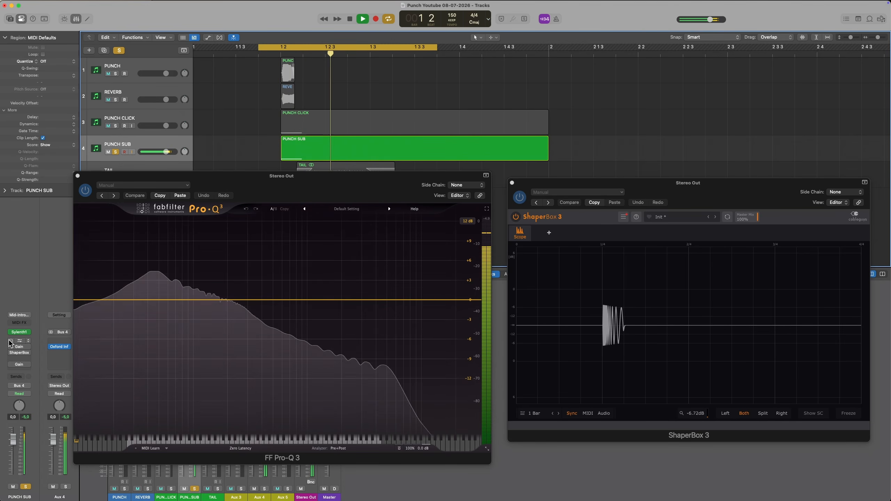
- Open the ShaperBox on the PUNCH SUB track and enable its volume shaping
{"action": "left_click", "coordinate": [14, 353]}
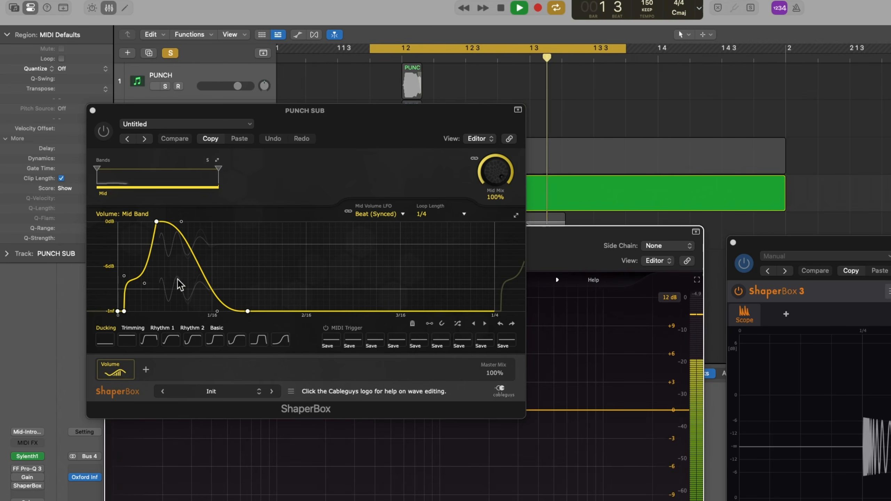
{"action": "left_click", "coordinate": [105, 134]}
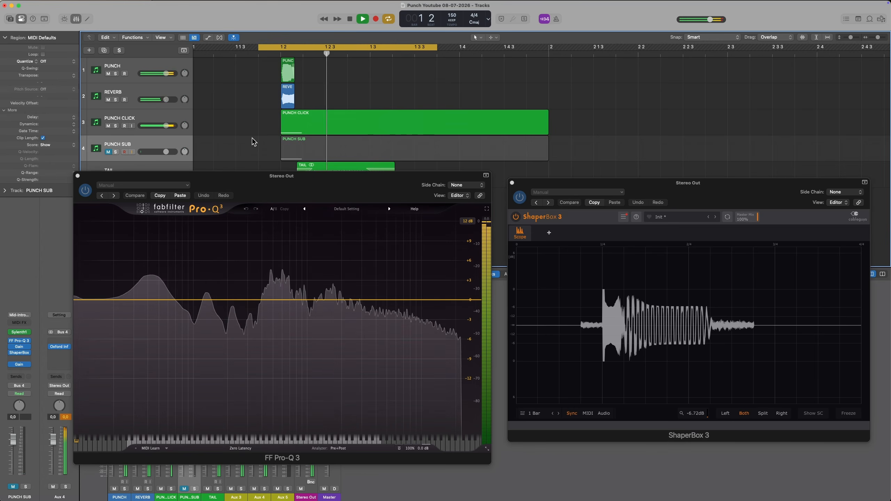
- Compare the full kick with the PUNCH SUB track muted and unmuted during playback
{"action": "left_click", "coordinate": [108, 152]}
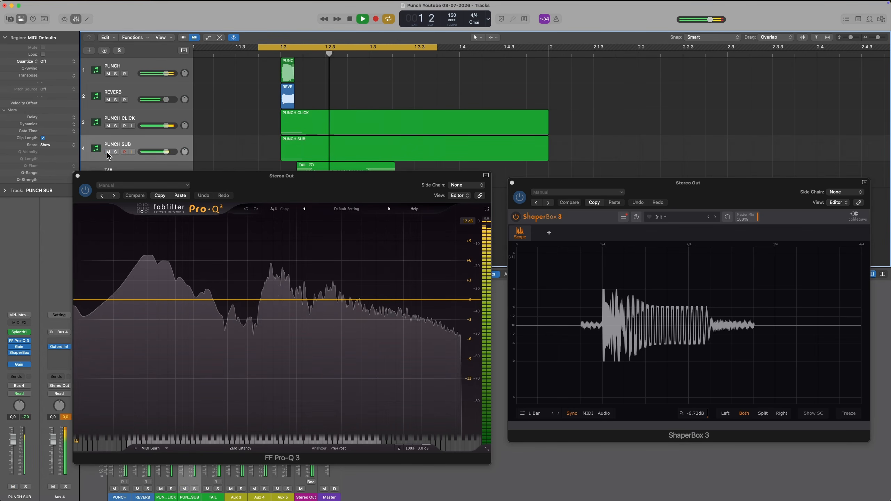
{"action": "left_click", "coordinate": [108, 152]}
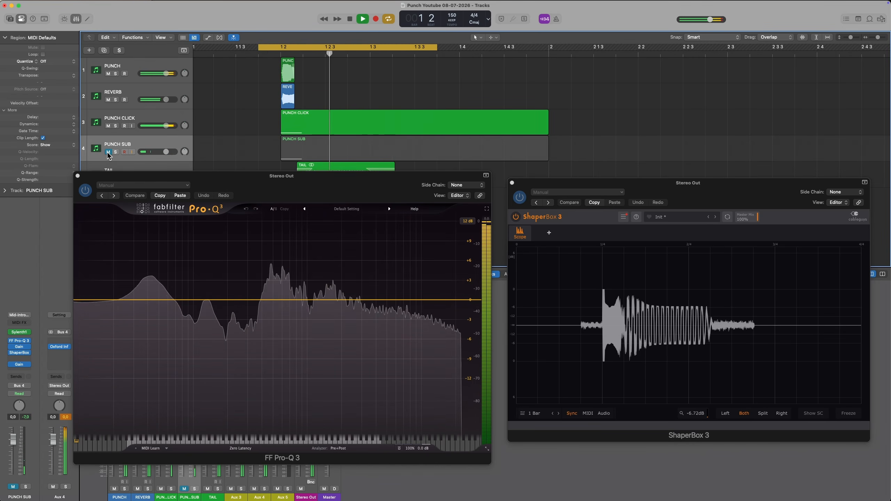
{"action": "left_click", "coordinate": [108, 153]}
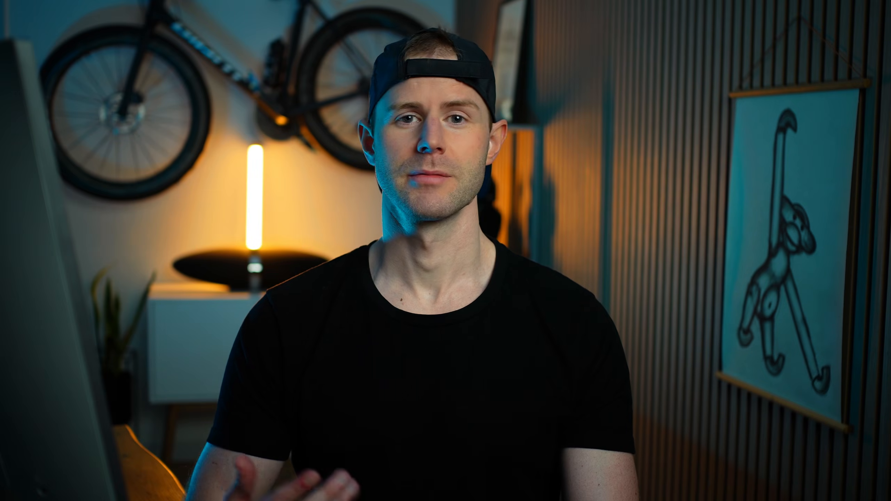